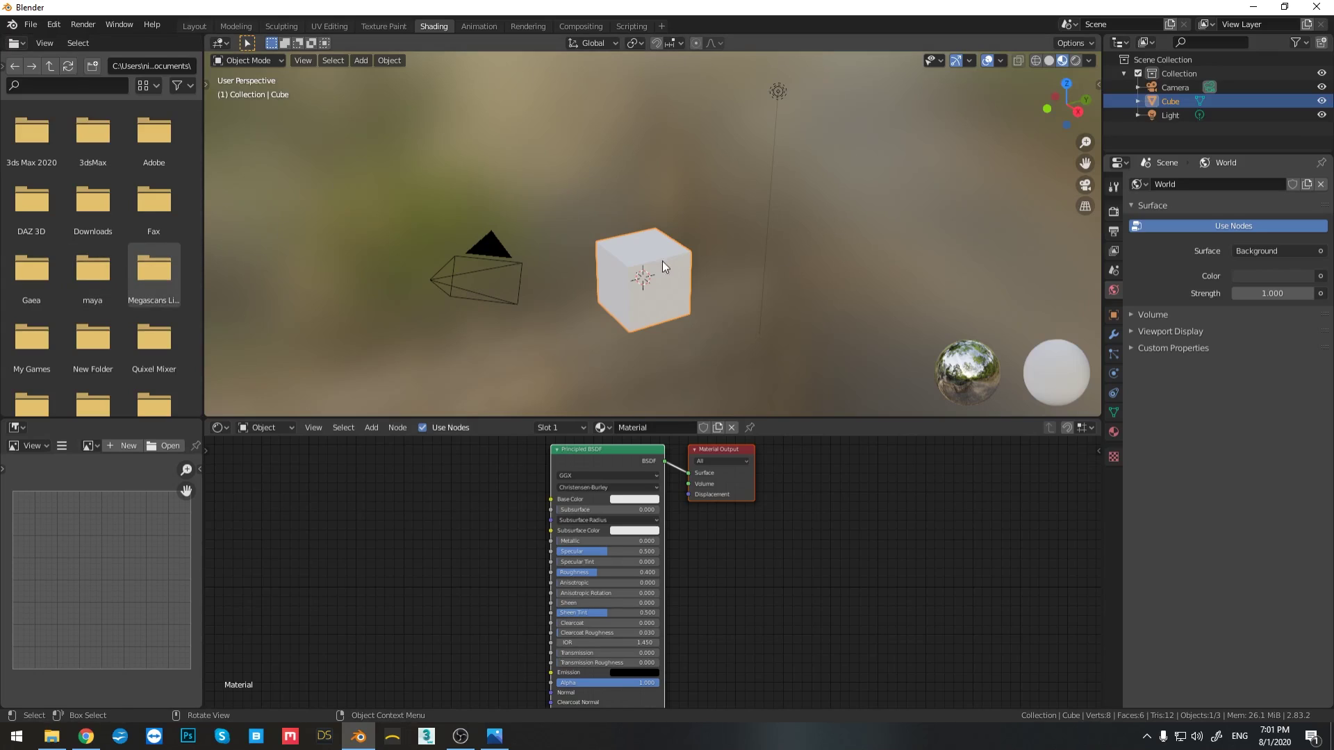
- Try the last three environment images in turn as the viewport's preview lighting
{"action": "middle_click_drag", "start_coordinate": [673, 264], "coordinate": [590, 257]}
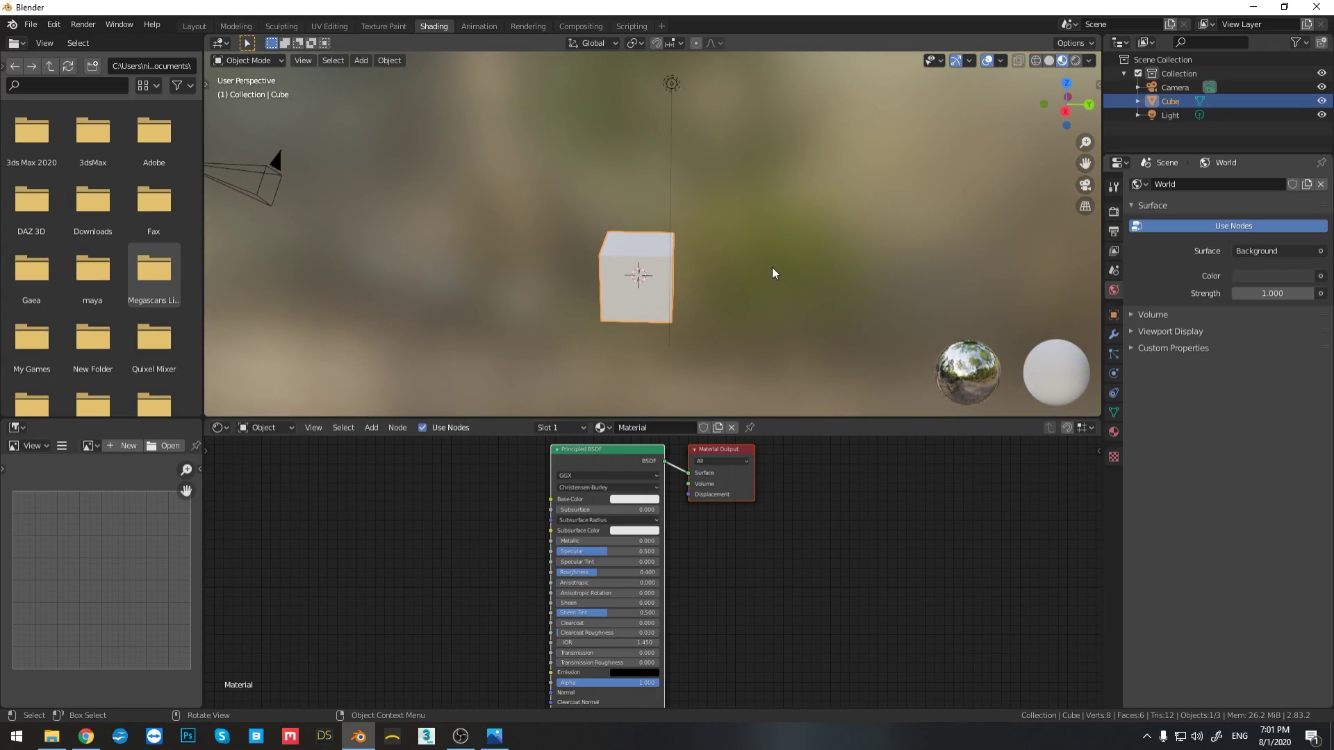
{"action": "left_click", "coordinate": [1090, 60]}
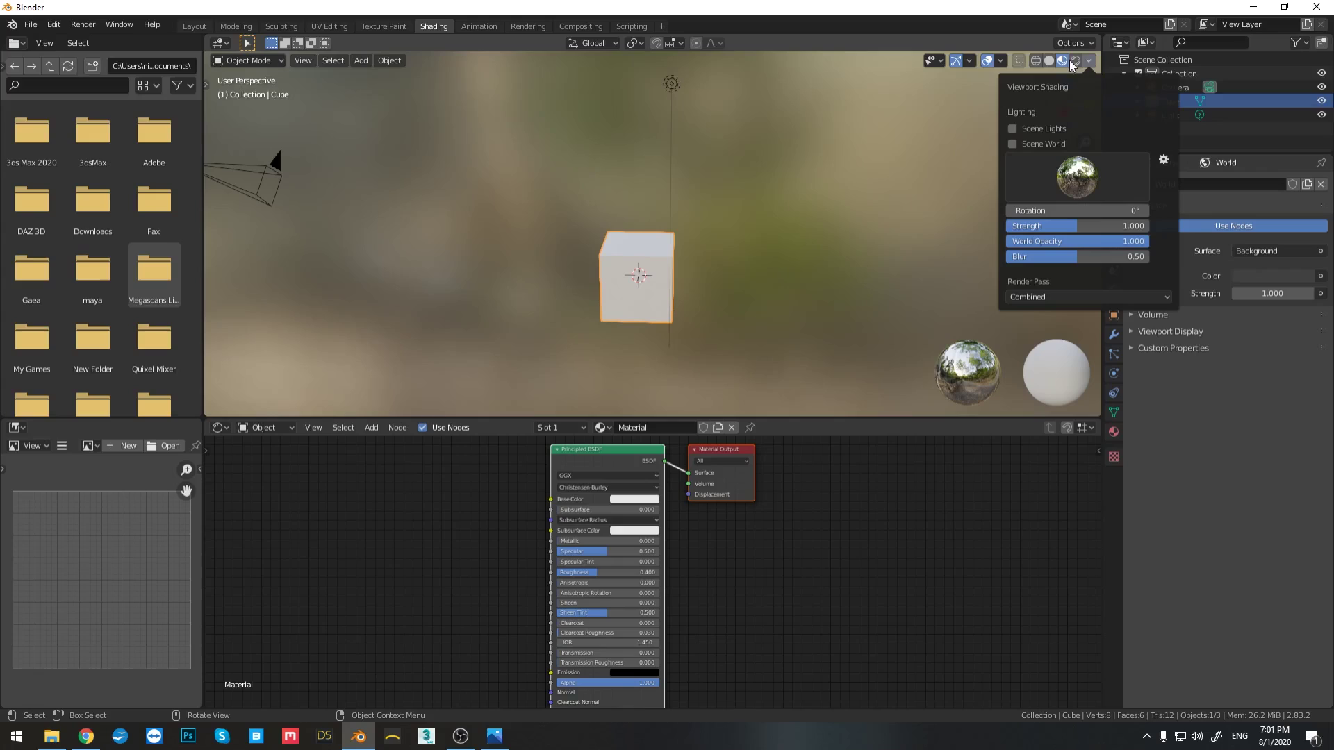
{"action": "left_click", "coordinate": [1090, 61]}
{"action": "left_click", "coordinate": [1088, 175]}
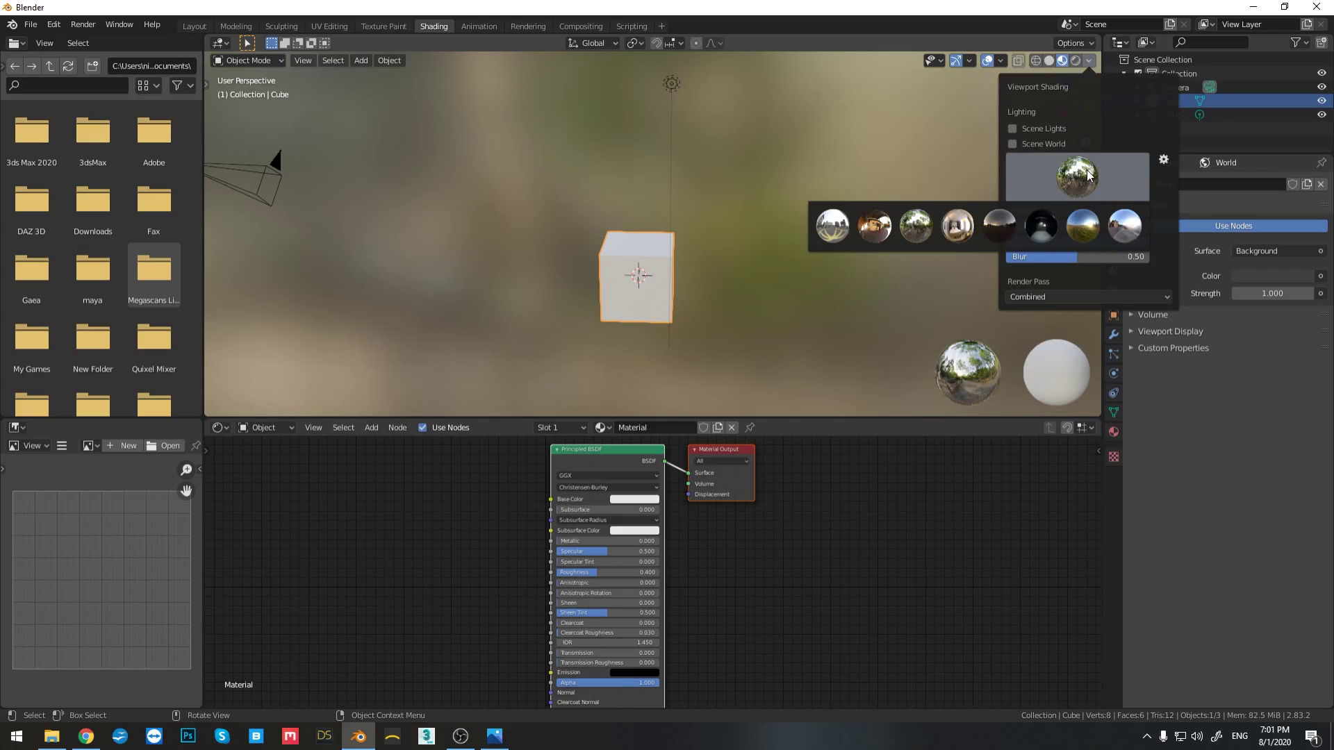
{"action": "left_click", "coordinate": [1121, 223]}
{"action": "left_click", "coordinate": [1088, 181]}
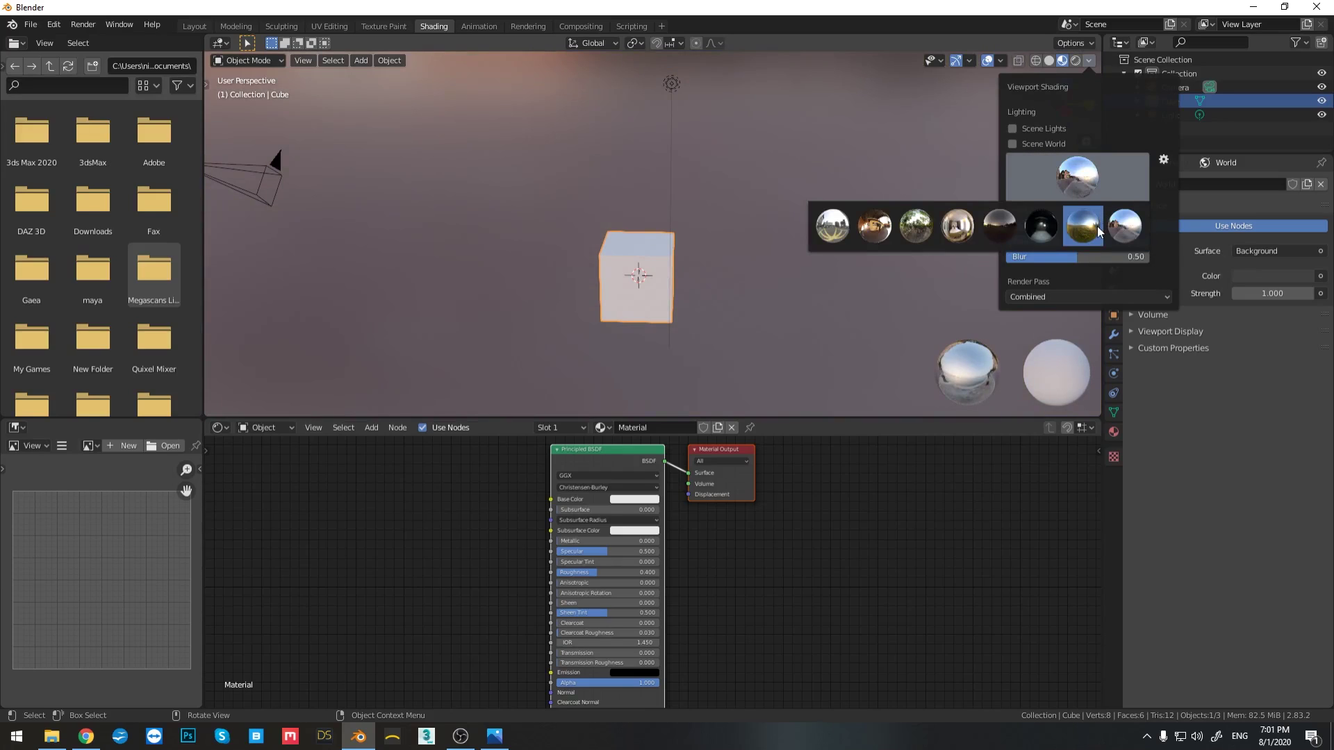
{"action": "left_click", "coordinate": [1083, 224]}
{"action": "left_click", "coordinate": [1089, 190]}
{"action": "left_click", "coordinate": [1041, 223]}
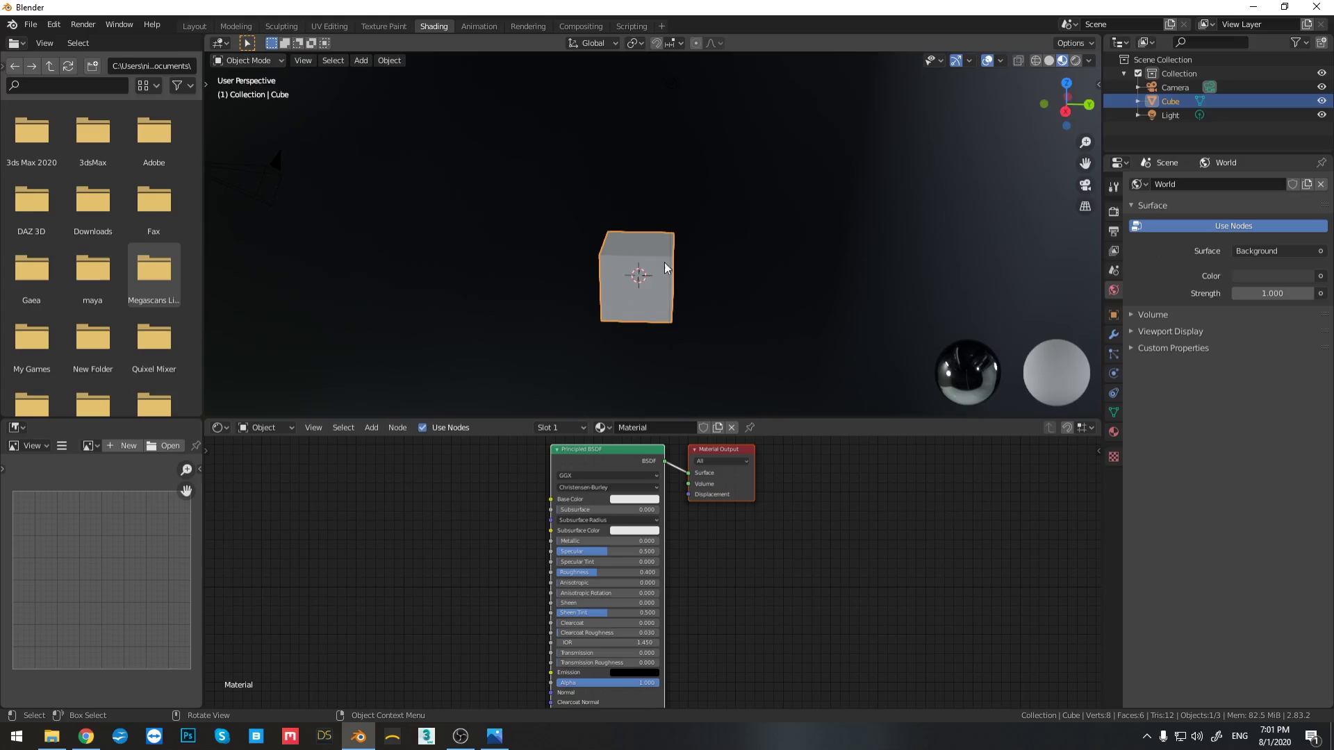
- Switch the viewport's preview lighting back to the green forest environment and increase the background blur
{"action": "left_click", "coordinate": [1088, 60]}
{"action": "left_click", "coordinate": [1072, 182]}
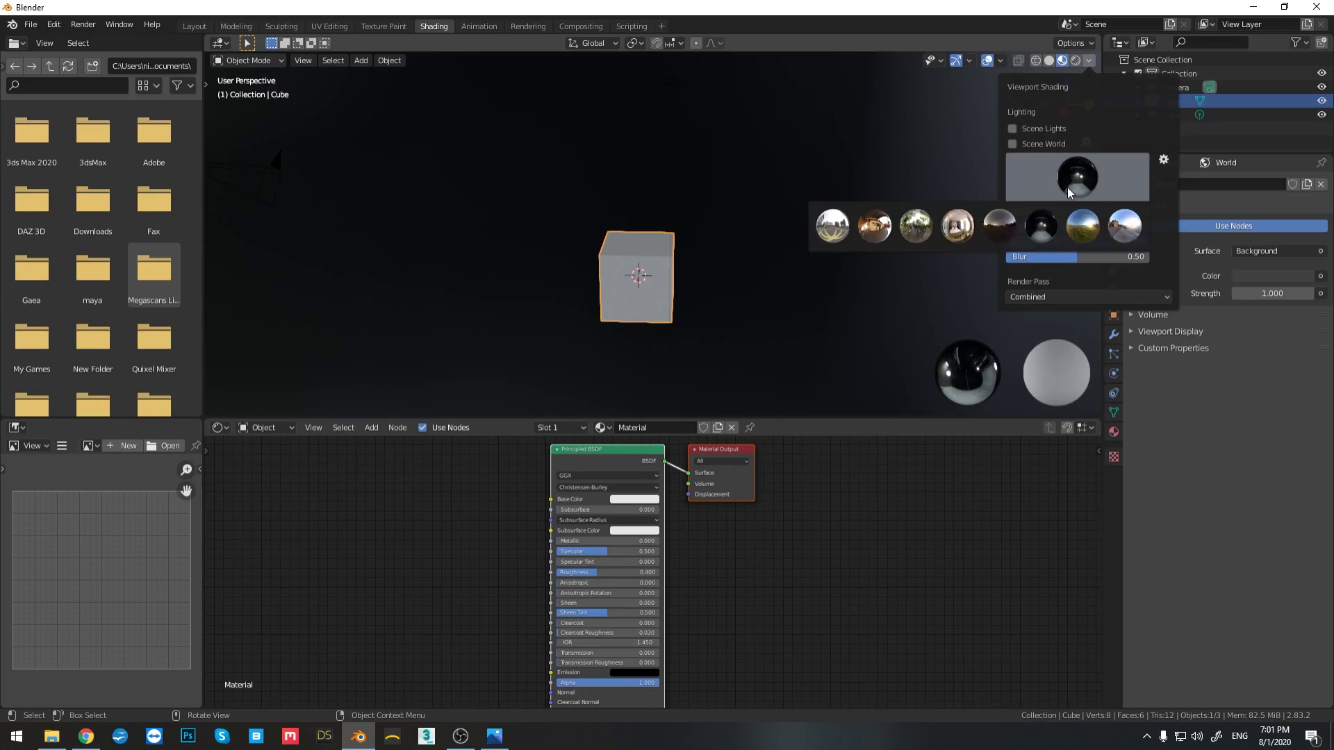
{"action": "left_click", "coordinate": [922, 226]}
{"action": "mouse_move", "coordinate": [1052, 226]}
{"action": "left_mouse_down"}
{"action": "mouse_move", "coordinate": [1146, 227]}
{"action": "mouse_move", "coordinate": [1069, 228]}
{"action": "mouse_move", "coordinate": [1075, 256]}
{"action": "mouse_move", "coordinate": [1150, 256]}
{"action": "left_mouse_up"}
- Set the cube material's Principled BSDF base color to red
{"action": "left_click", "coordinate": [702, 556]}
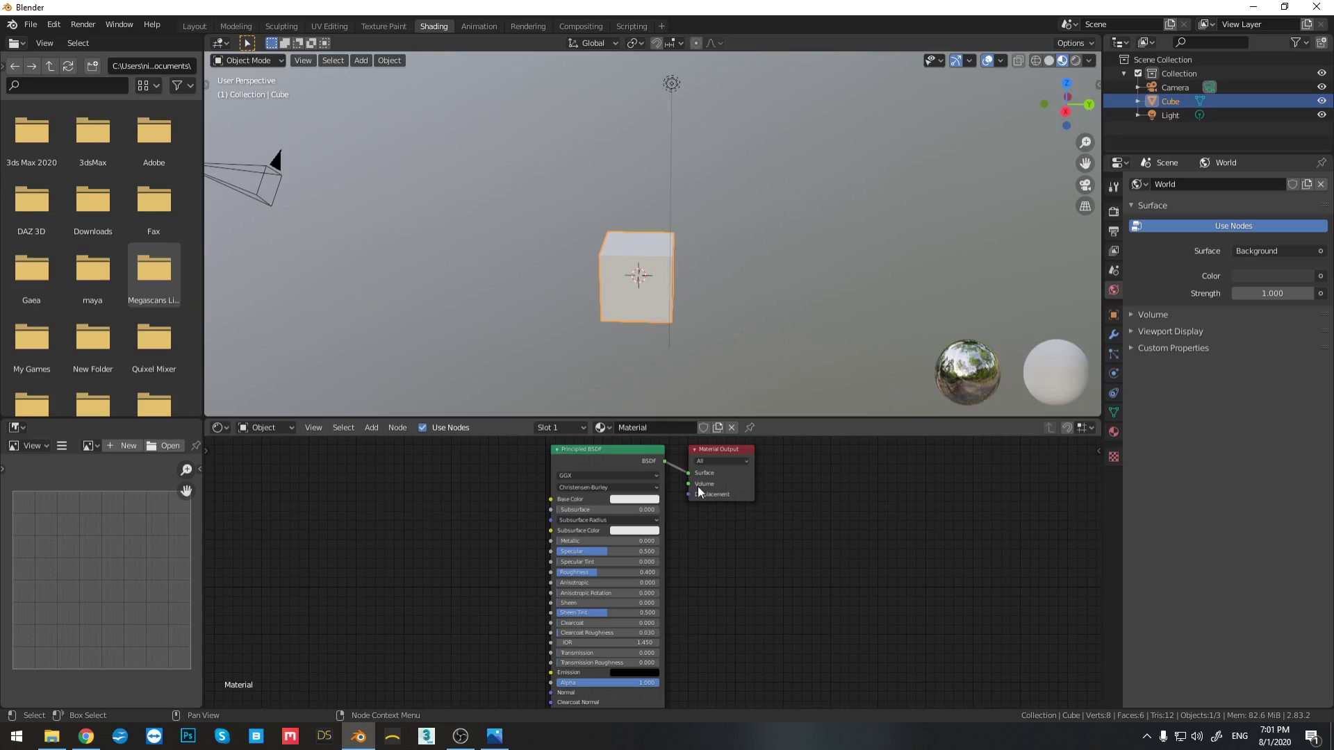
{"action": "left_click", "coordinate": [560, 428]}
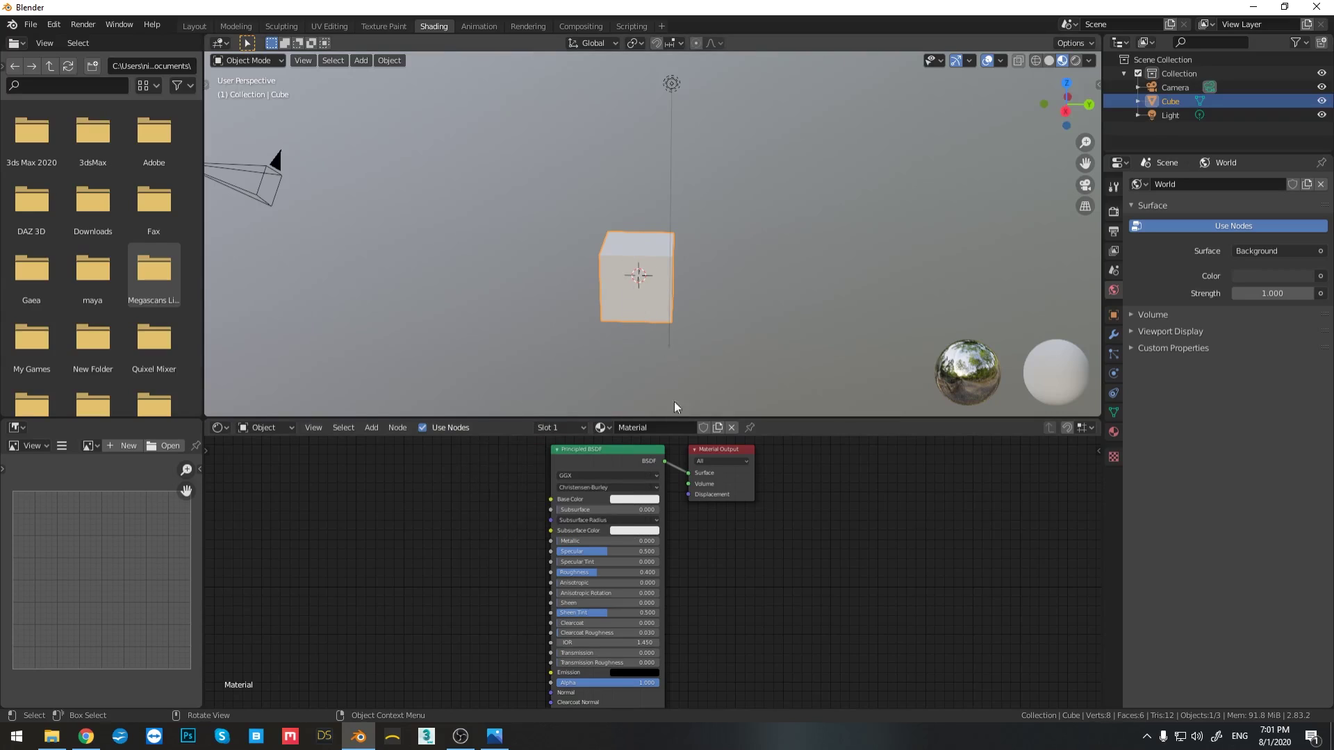
{"action": "left_click", "coordinate": [646, 499]}
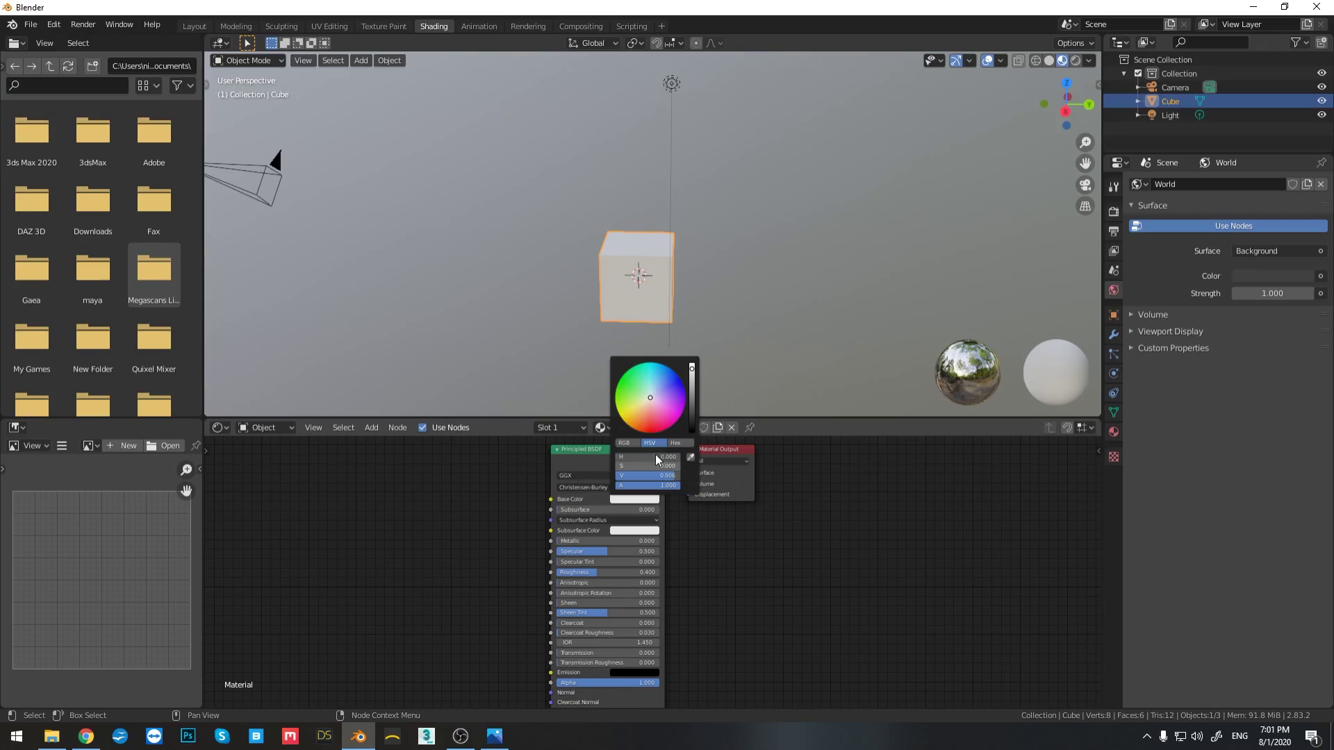
{"action": "left_click_drag", "start_coordinate": [653, 397], "coordinate": [682, 399]}
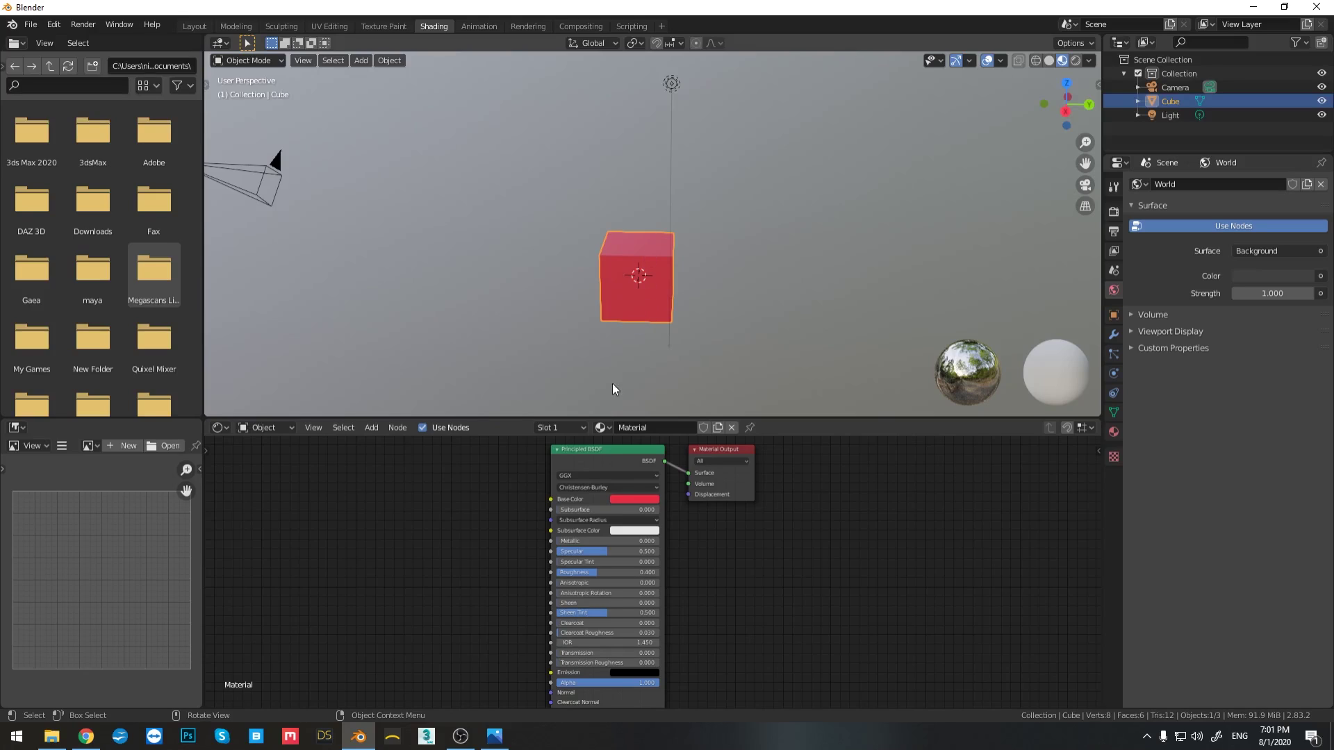
- Add a second material slot to the cube and remove that empty slot again
{"action": "left_click", "coordinate": [560, 428]}
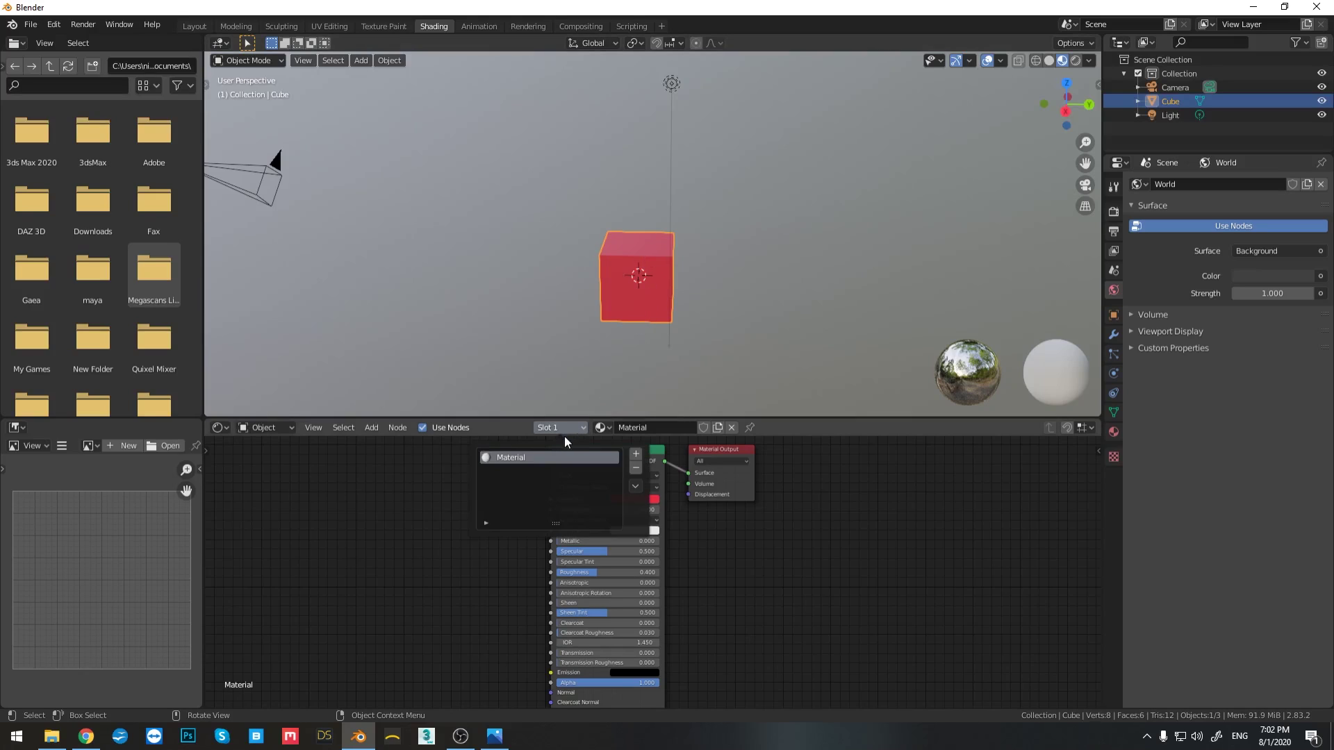
{"action": "left_click", "coordinate": [636, 454]}
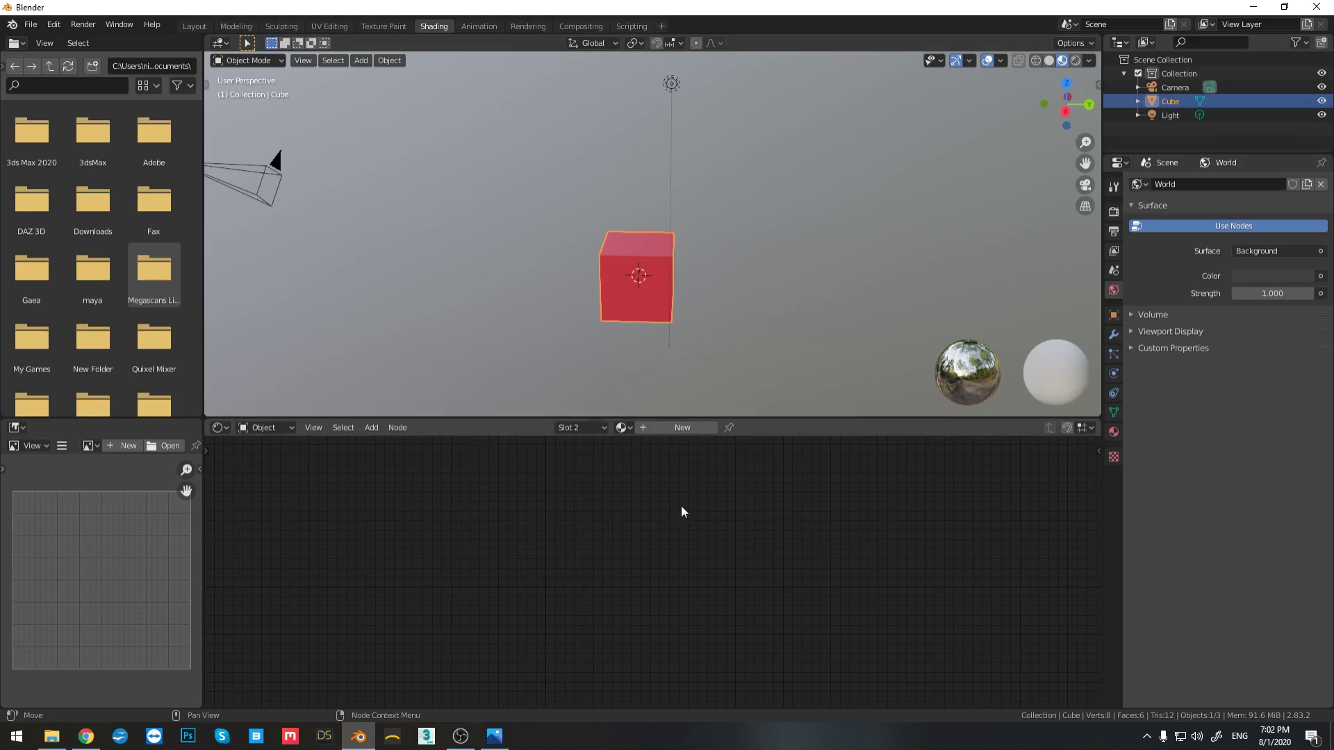
{"action": "left_click", "coordinate": [581, 428]}
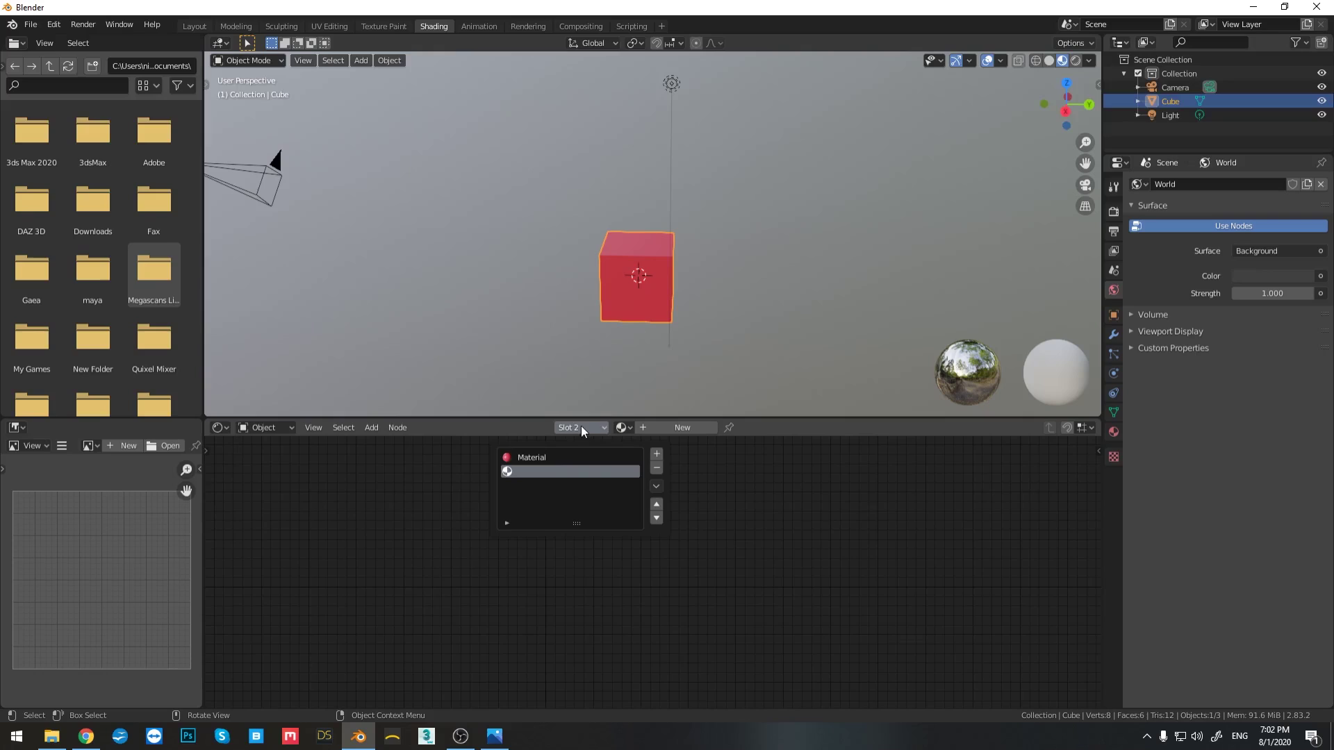
{"action": "left_click", "coordinate": [658, 468]}
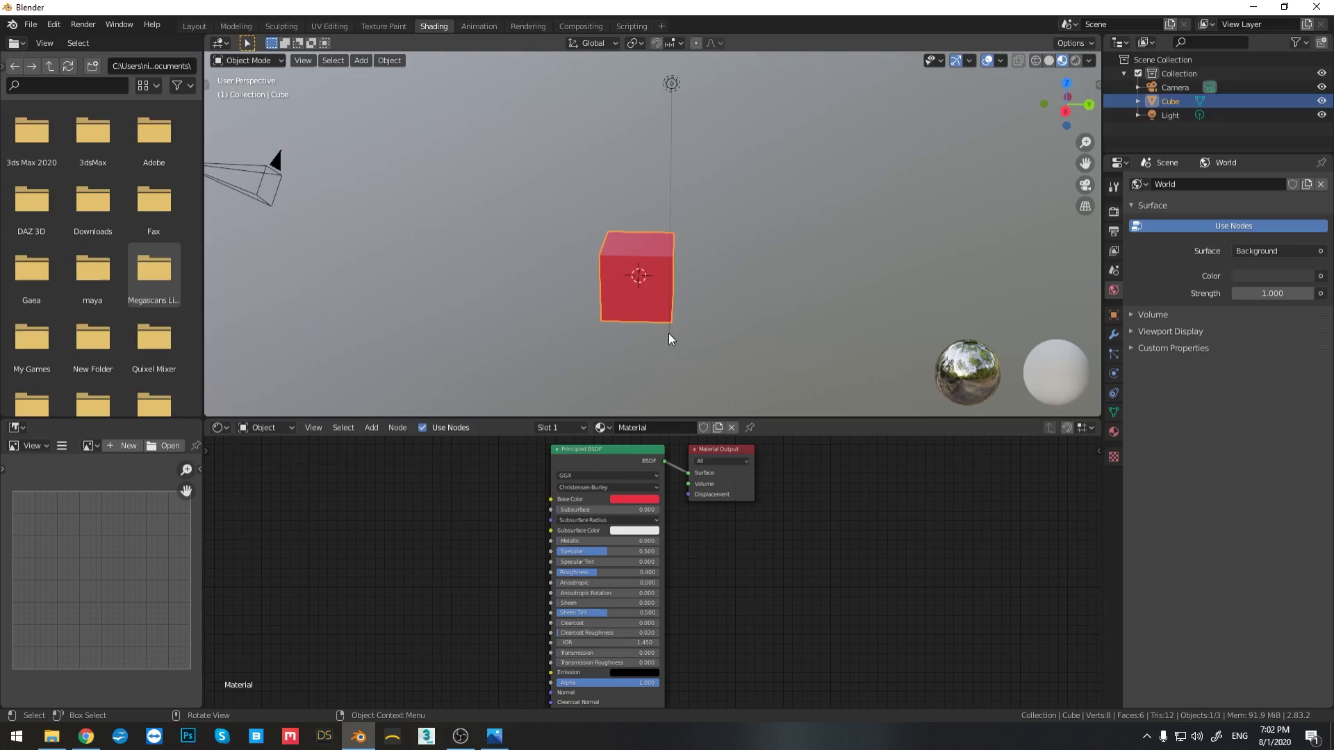
- Duplicate the cube's red material as a new one and rename the copy abc
{"action": "left_click", "coordinate": [719, 433]}
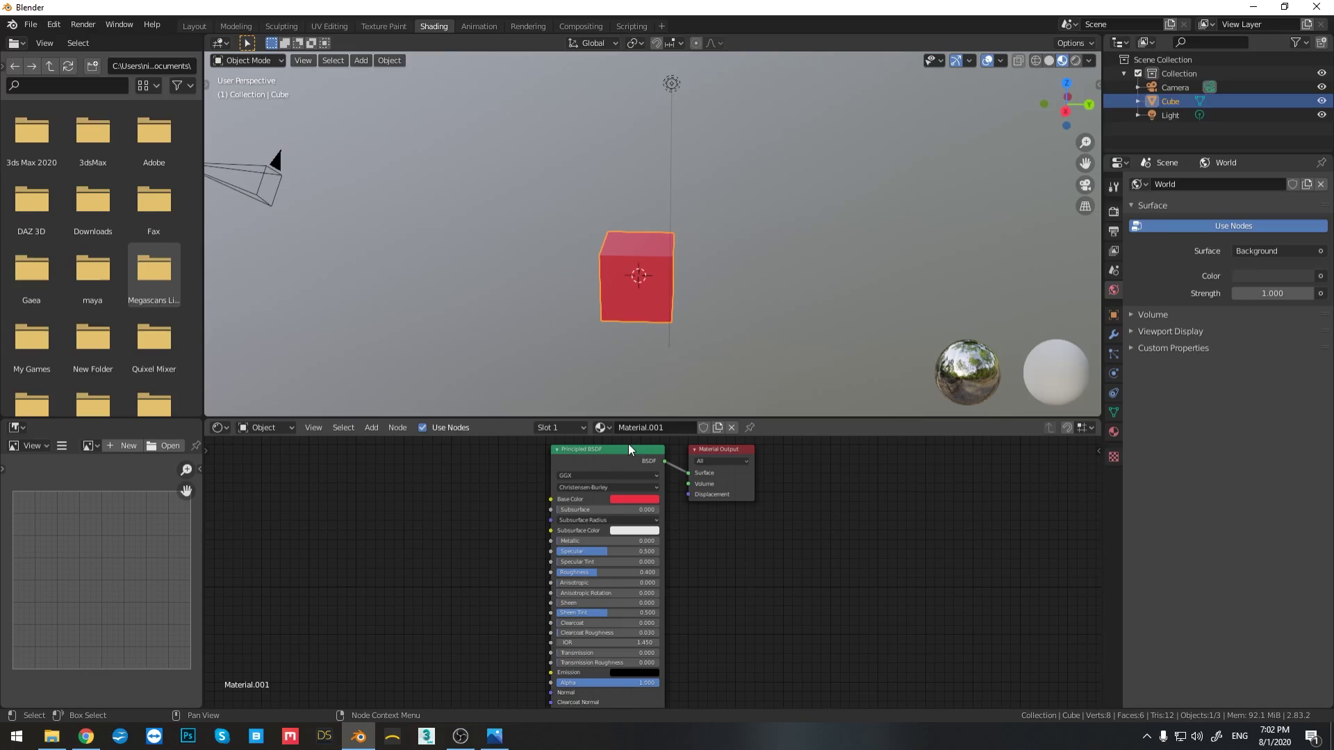
{"action": "double_click", "coordinate": [665, 428]}
{"action": "type", "text": "abc"}
{"action": "key", "text": "Return"}
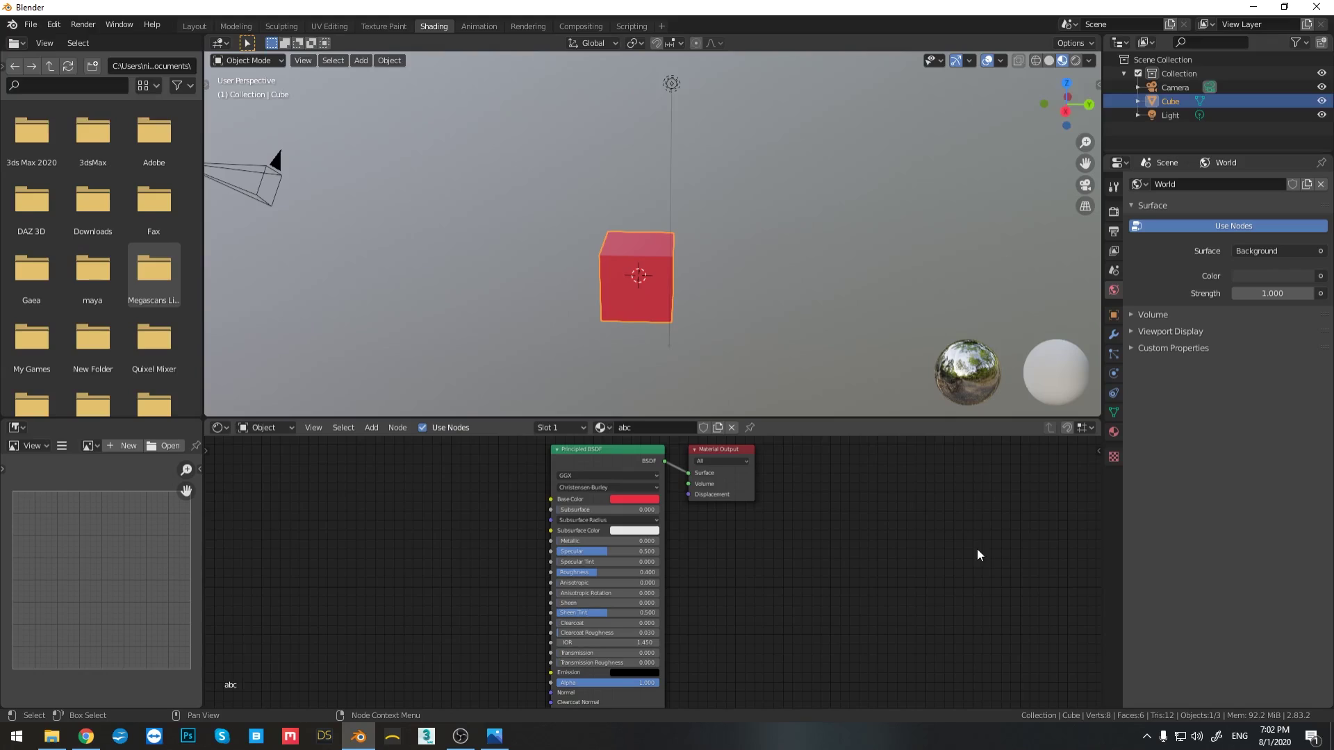
- Examine the abc material's Principled BSDF parameters in the material properties and in the shader node graph
{"action": "left_click", "coordinate": [1113, 434]}
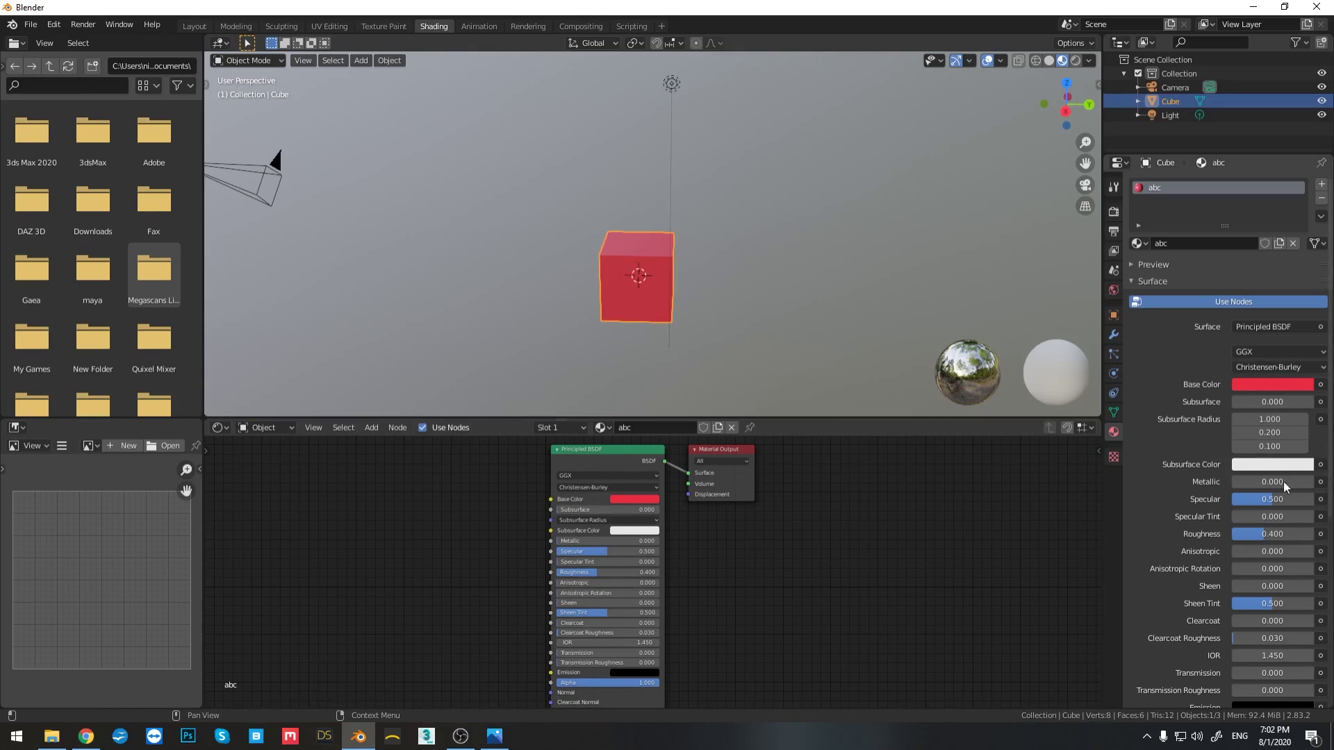
{"action": "middle_click_drag", "start_coordinate": [667, 544], "coordinate": [673, 593]}
{"action": "scroll", "coordinate": [673, 593], "scroll_direction": "up", "scroll_amount": 2}
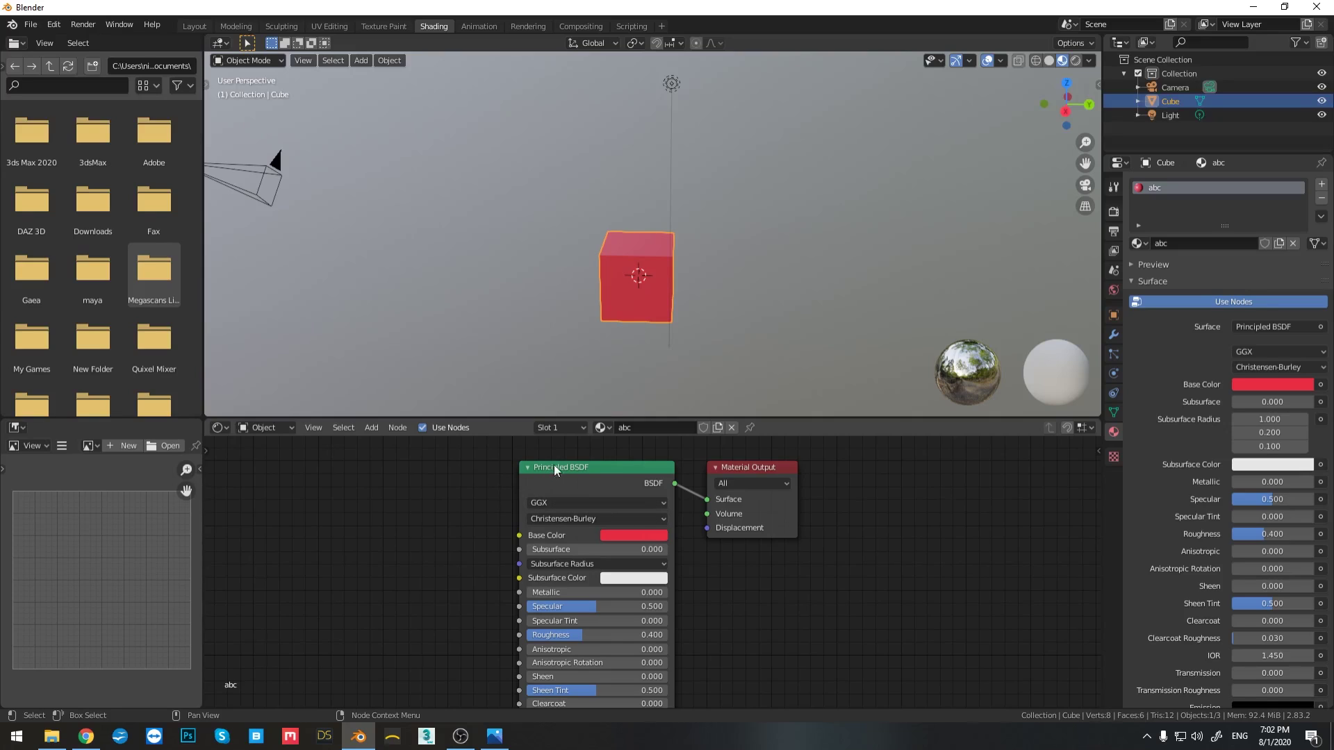
{"action": "scroll", "coordinate": [635, 514], "scroll_direction": "down", "scroll_amount": 4}
{"action": "middle_click_drag", "start_coordinate": [705, 574], "coordinate": [789, 498]}
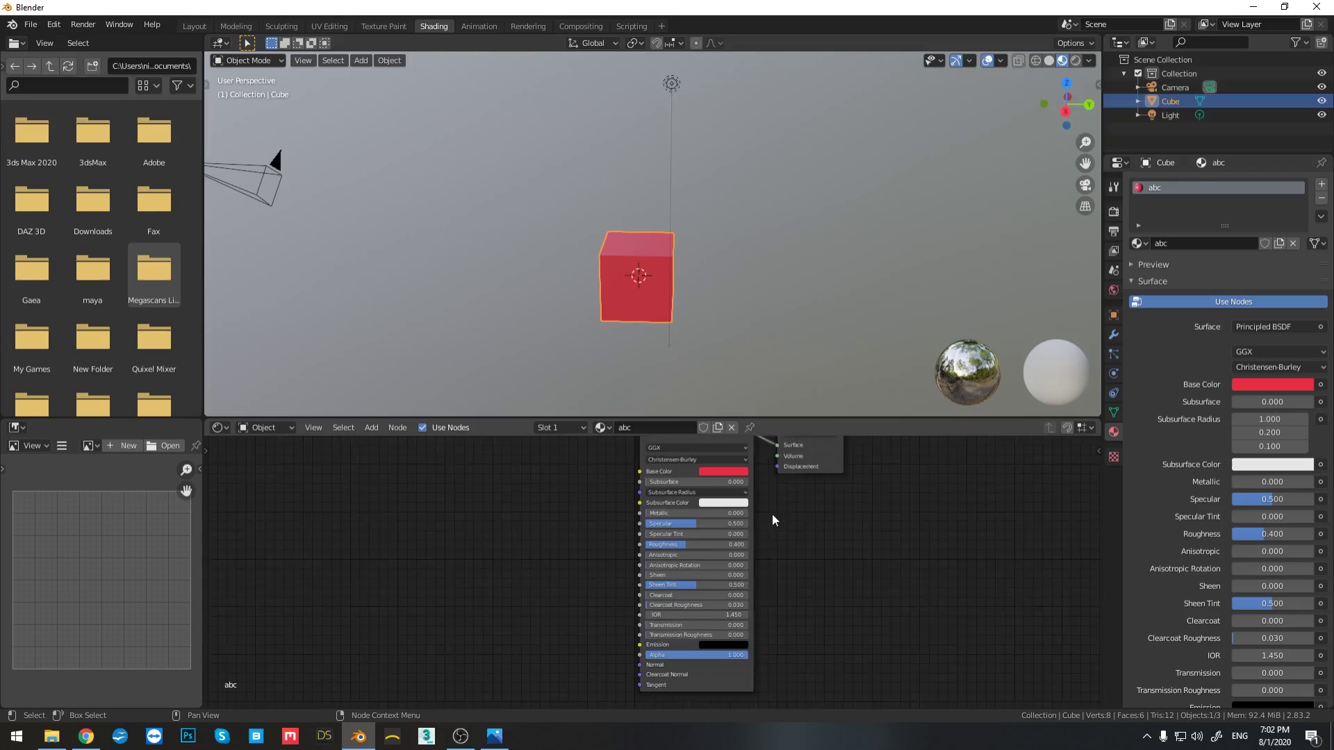
{"action": "scroll", "coordinate": [773, 514], "scroll_direction": "up", "scroll_amount": 3}
{"action": "middle_click_drag", "start_coordinate": [821, 561], "coordinate": [807, 624]}
{"action": "scroll", "coordinate": [745, 566], "scroll_direction": "up", "scroll_amount": 2}
{"action": "middle_click_drag", "start_coordinate": [698, 600], "coordinate": [722, 443]}
{"action": "scroll", "coordinate": [772, 522], "scroll_direction": "up", "scroll_amount": 1}
{"action": "scroll", "coordinate": [770, 552], "scroll_direction": "down", "scroll_amount": 3}
{"action": "middle_click_drag", "start_coordinate": [797, 531], "coordinate": [790, 669]}
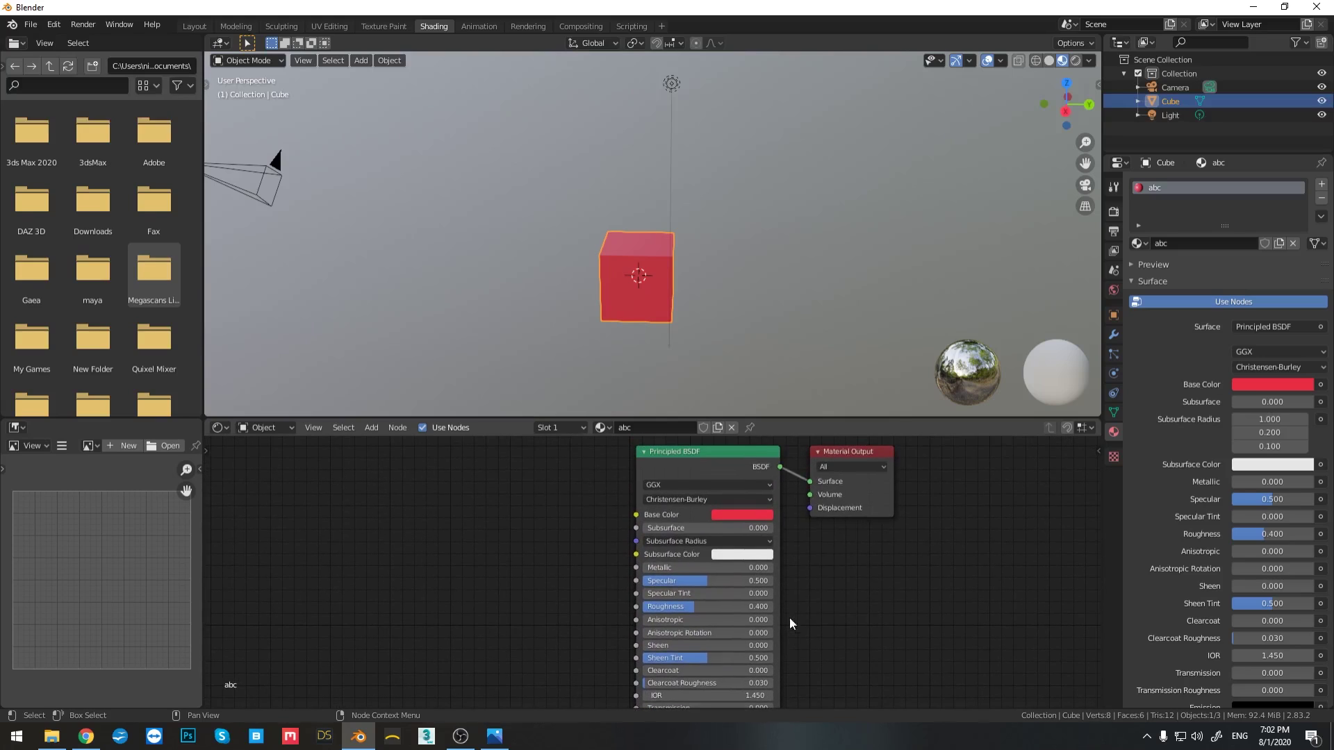
{"action": "scroll", "coordinate": [799, 598], "scroll_direction": "down", "scroll_amount": 1}
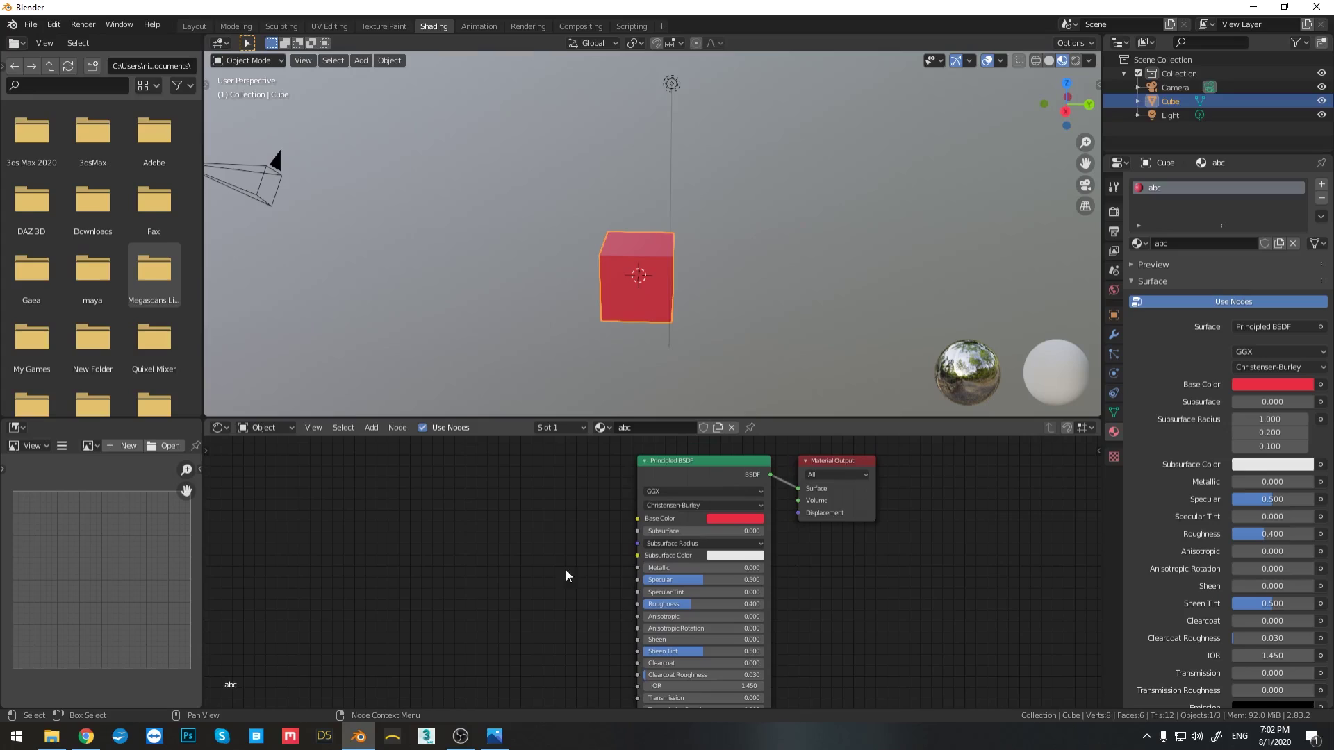
{"action": "middle_click_drag", "start_coordinate": [669, 653], "coordinate": [668, 578]}
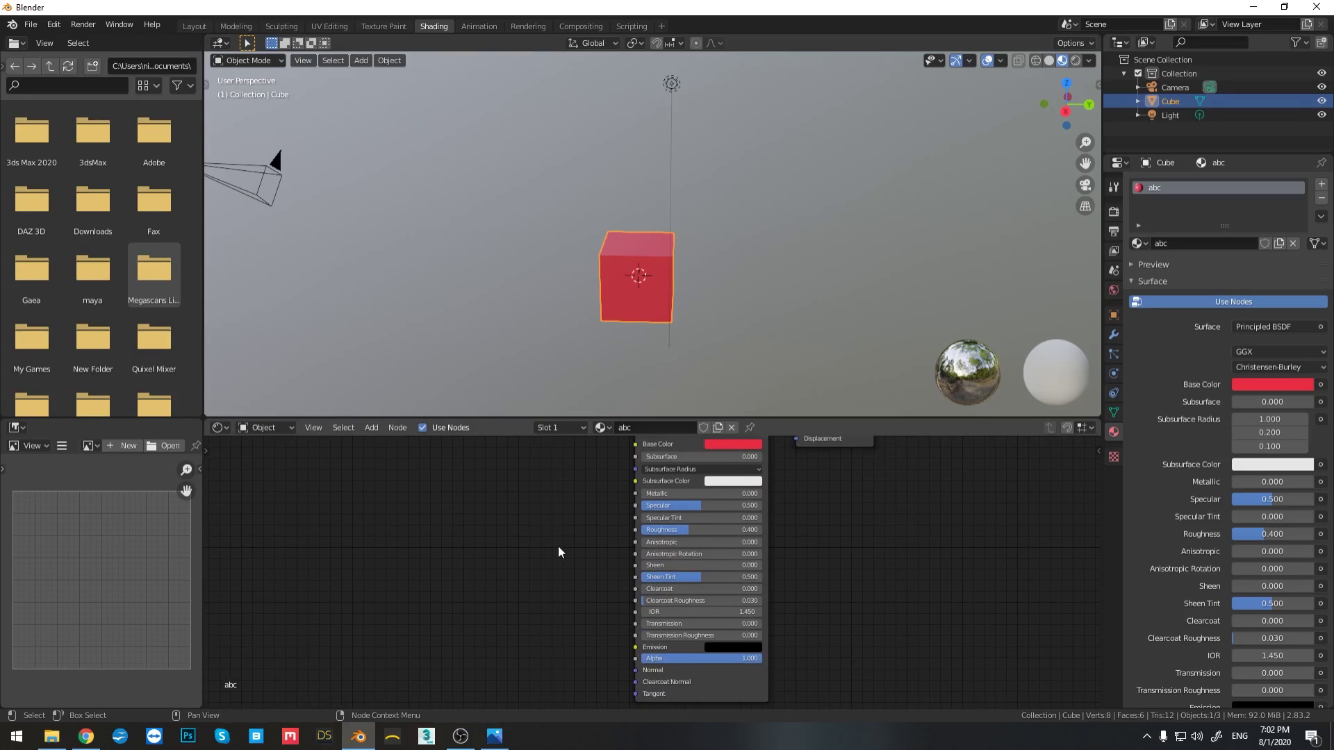
- Unlink the abc material from the cube's material slot
{"action": "middle_click_drag", "start_coordinate": [559, 553], "coordinate": [545, 607]}
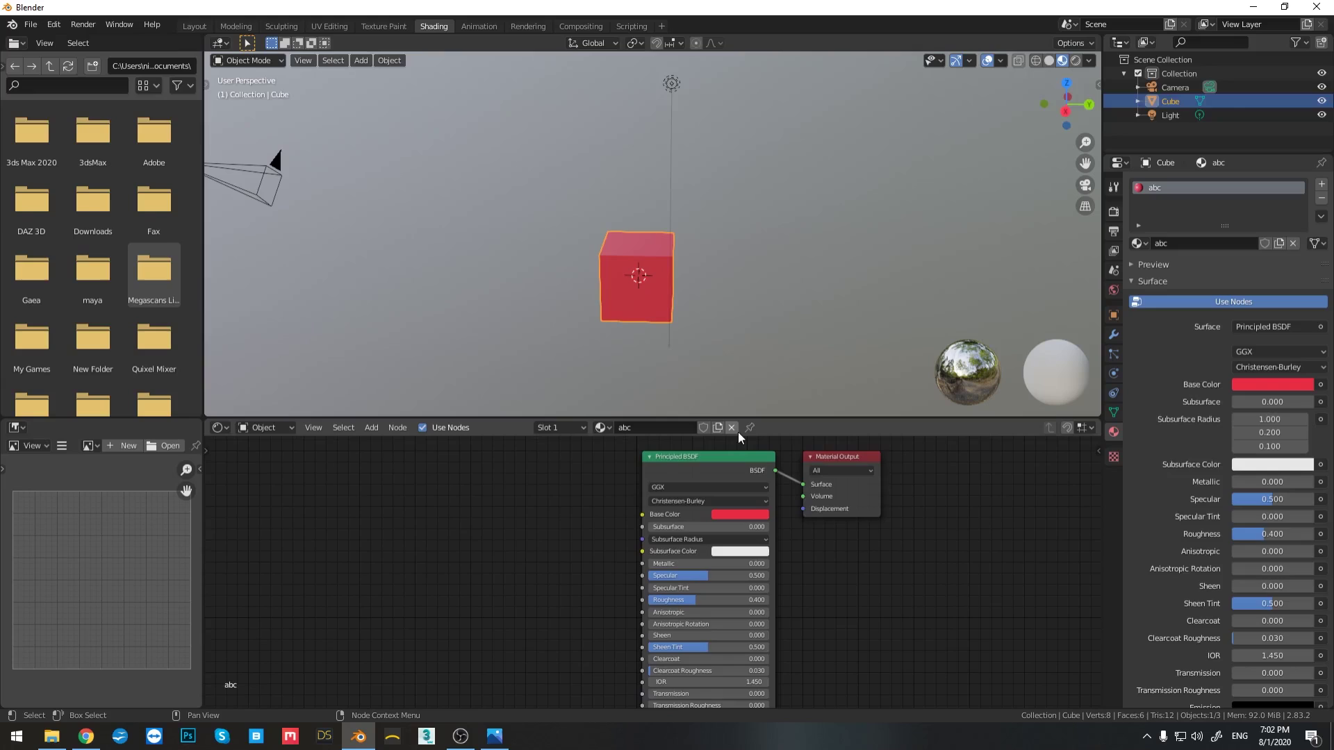
{"action": "left_click", "coordinate": [736, 431]}
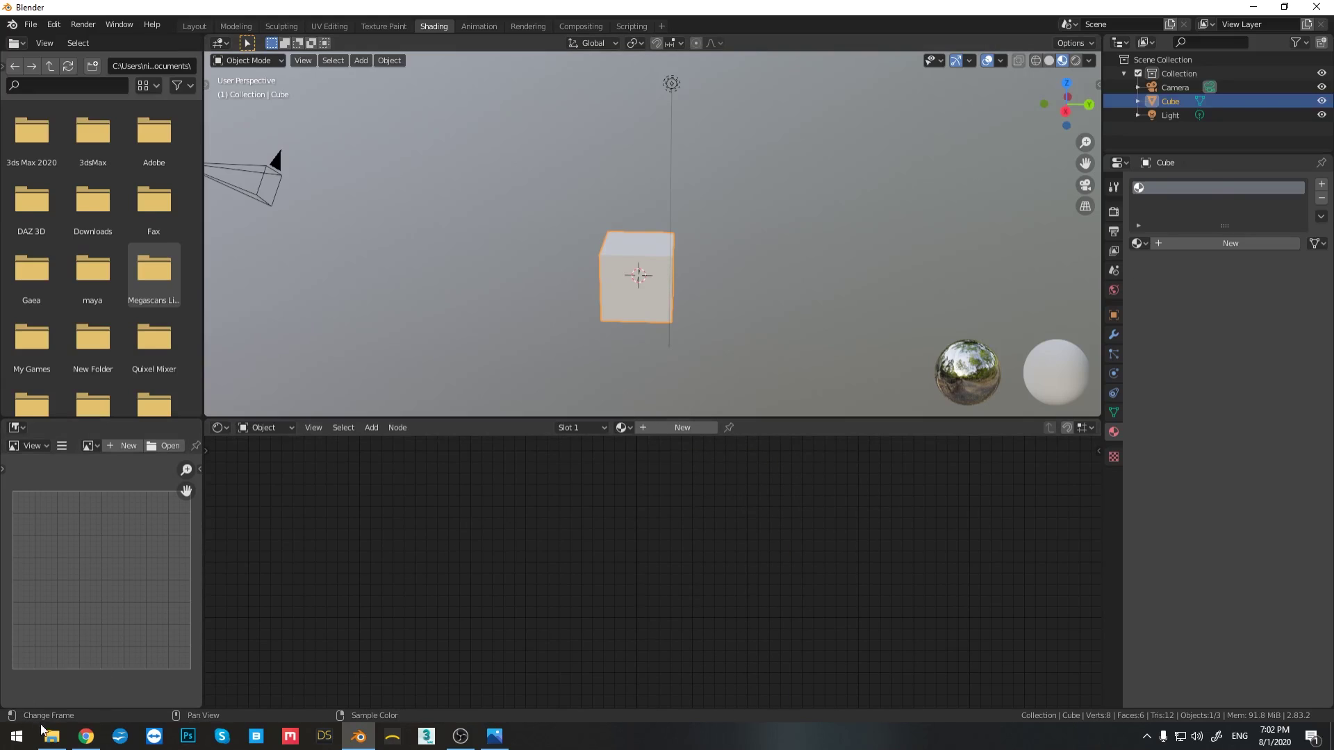
- Switch to the Chrome browser and search cc0textures.com for brick
{"action": "mouse_move", "coordinate": [86, 737]}
{"action": "left_click", "coordinate": [86, 667]}
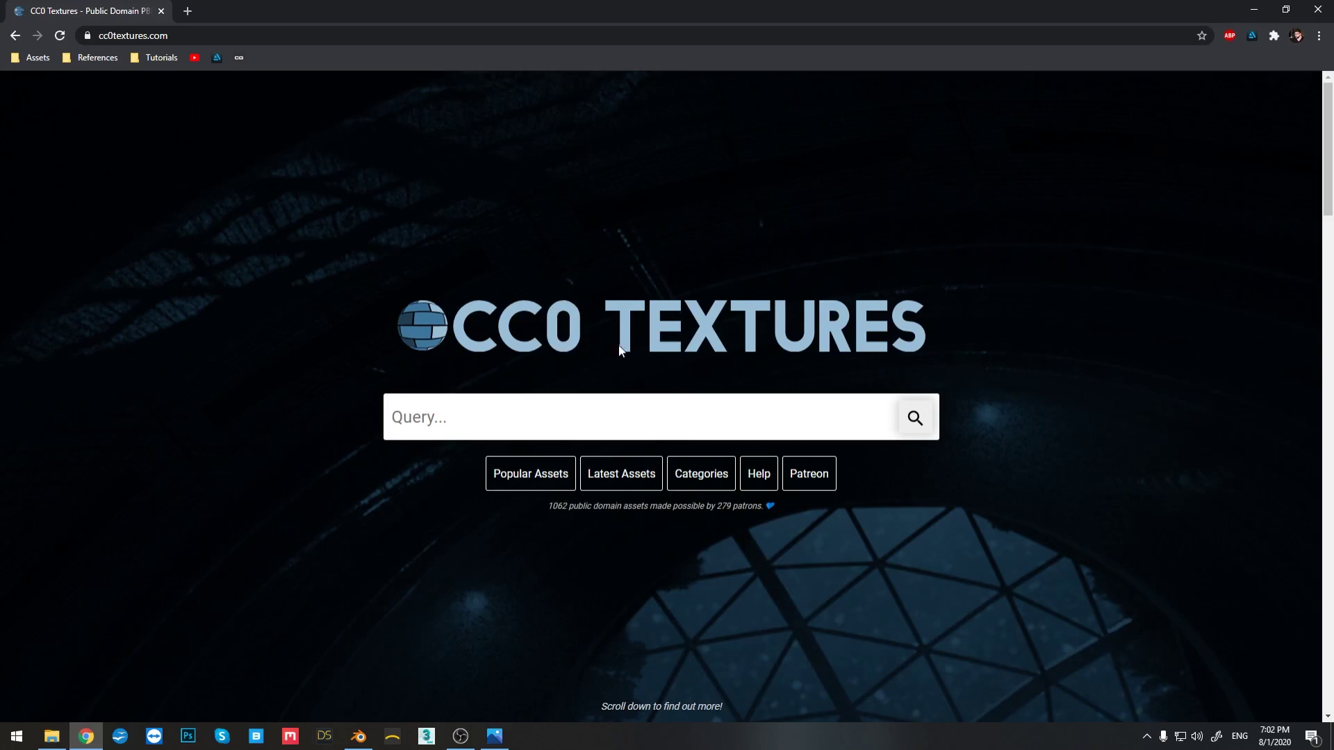
{"action": "left_click", "coordinate": [485, 418]}
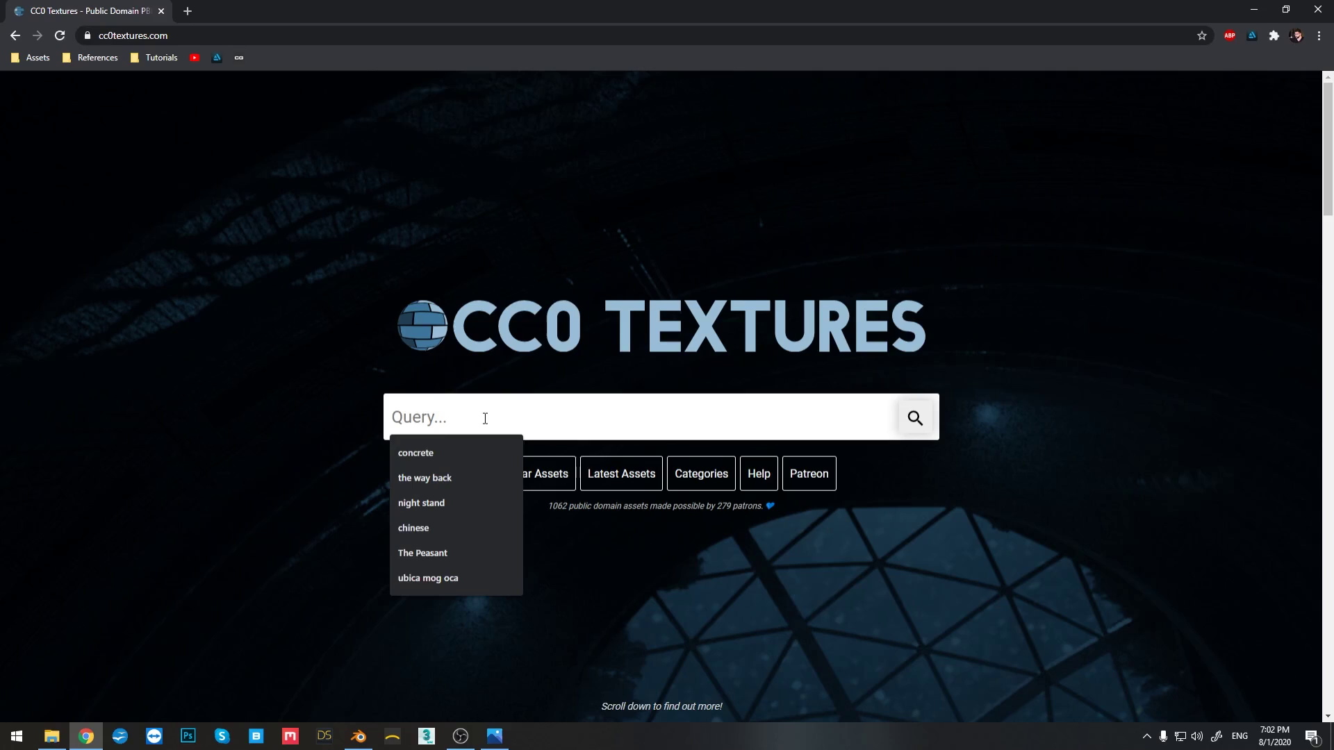
{"action": "type", "text": "brick"}
{"action": "key", "text": "Return"}
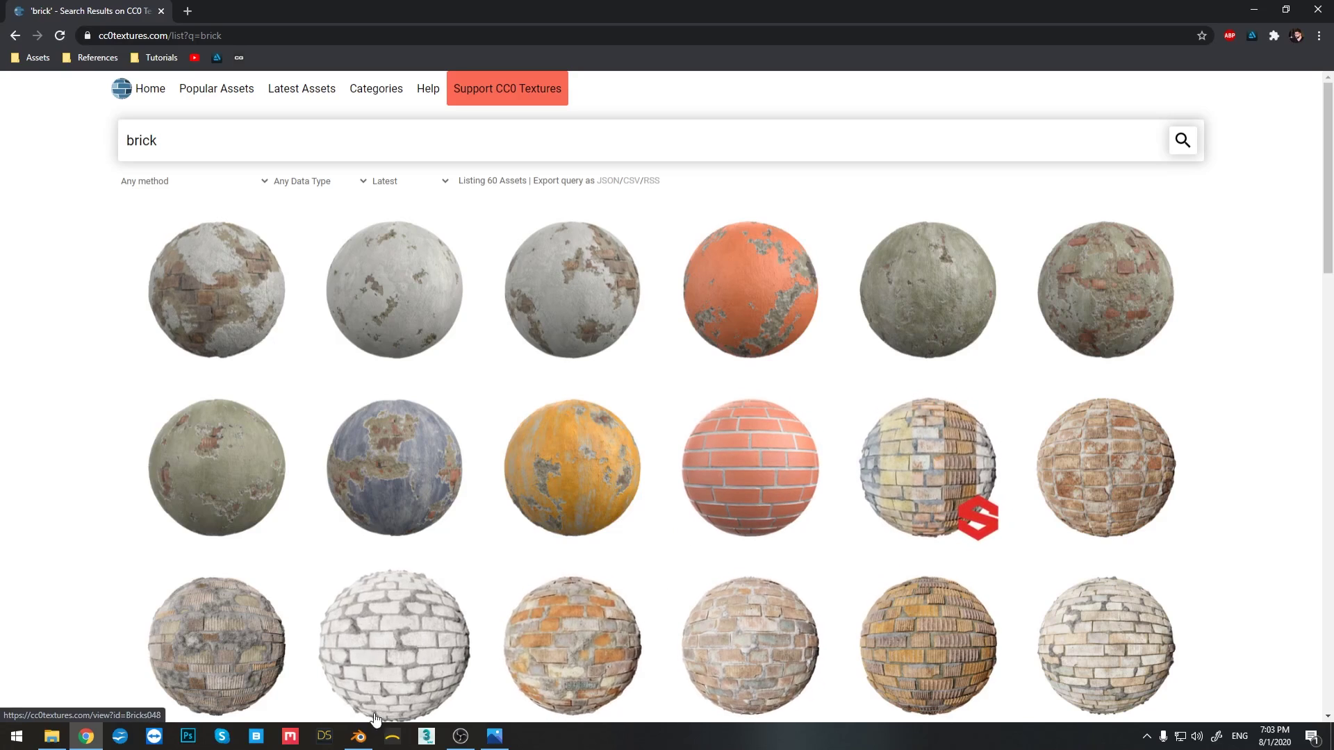
- Return to Blender, create a new material on the cube and name it Brick
{"action": "left_click", "coordinate": [364, 737]}
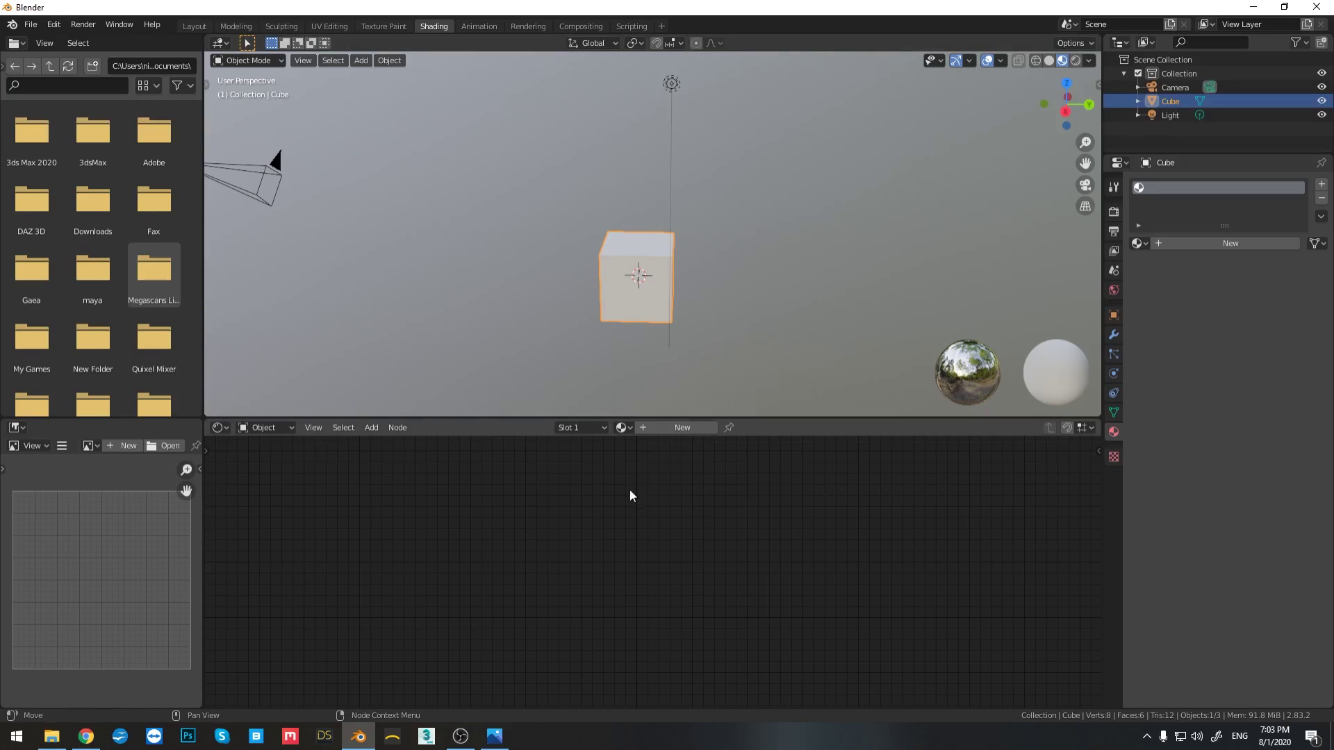
{"action": "left_click", "coordinate": [651, 430]}
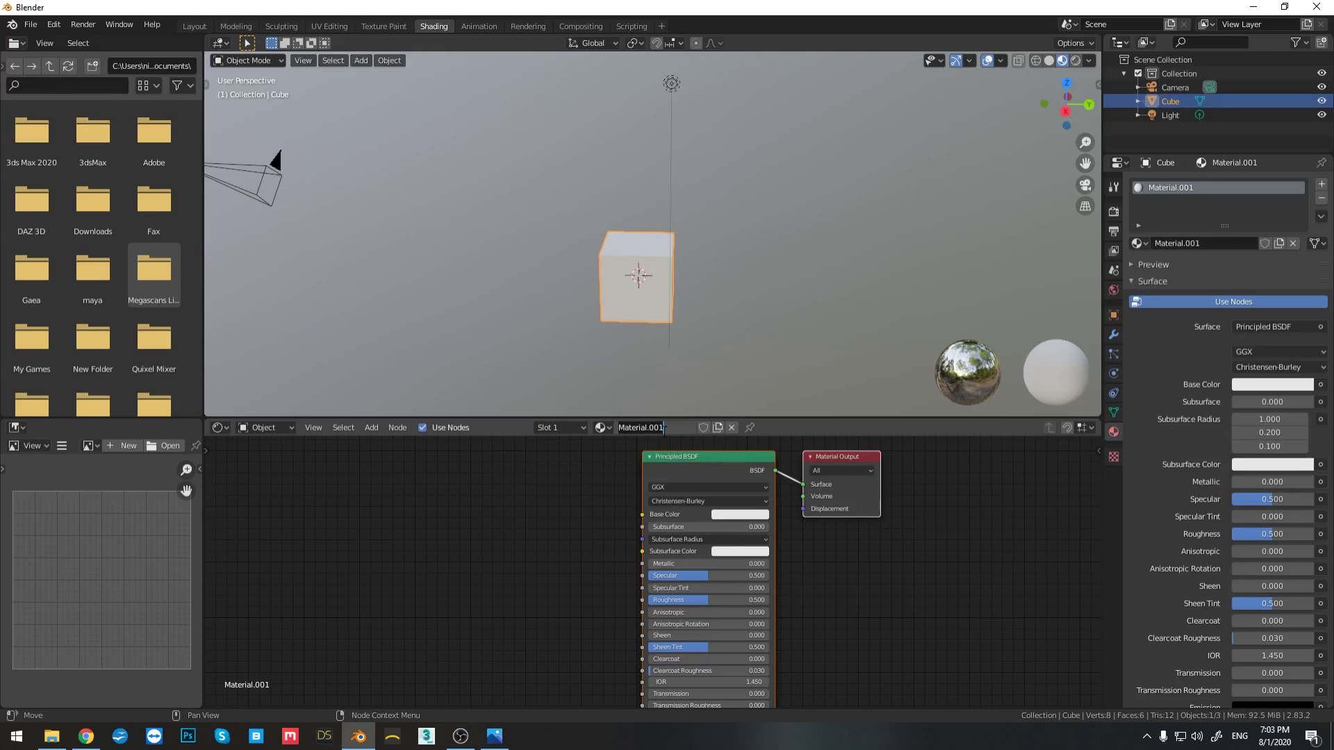
{"action": "type", "text": "Brick"}
{"action": "key", "text": "Return"}
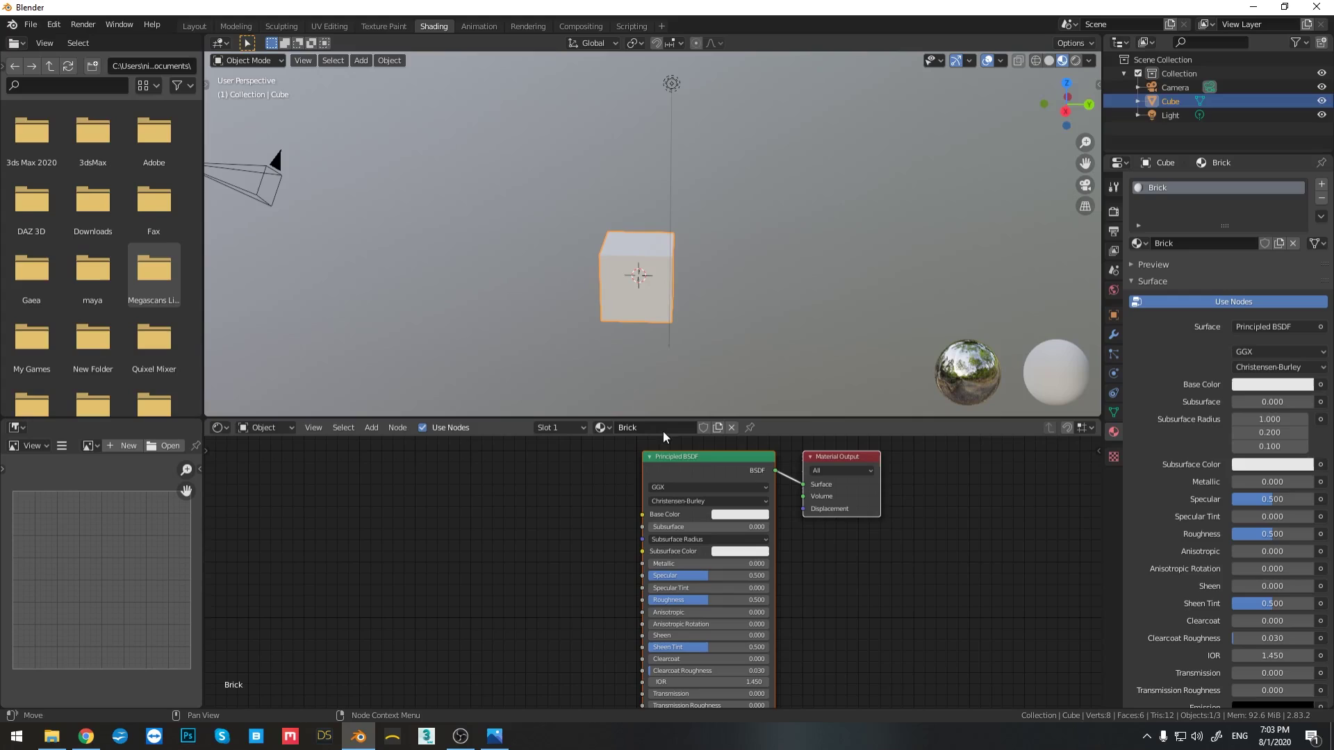
- Bring the Bricks050_2K_Color image from the New folder texture folder into the Brick node graph, placed beside the Principled BSDF
{"action": "left_click", "coordinate": [51, 736]}
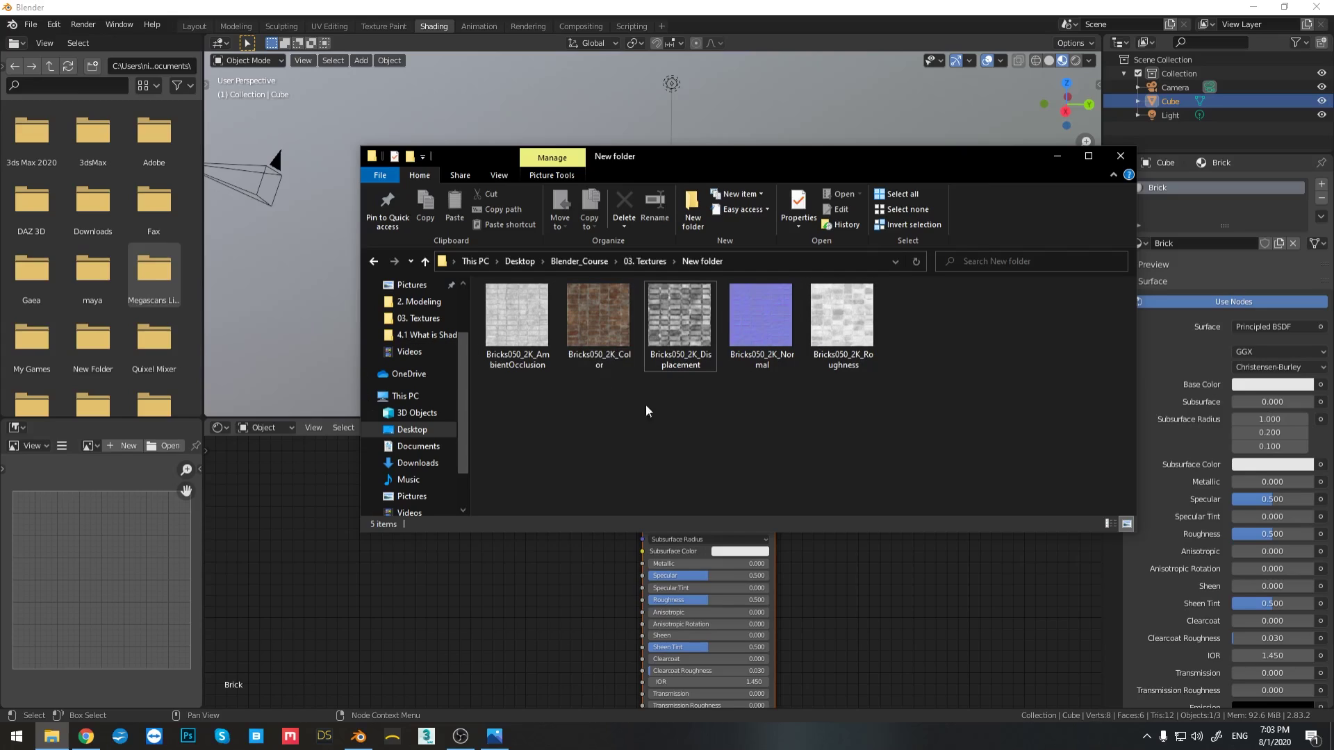
{"action": "left_click_drag", "start_coordinate": [595, 319], "coordinate": [738, 569]}
{"action": "left_click_drag", "start_coordinate": [543, 597], "coordinate": [526, 594]}
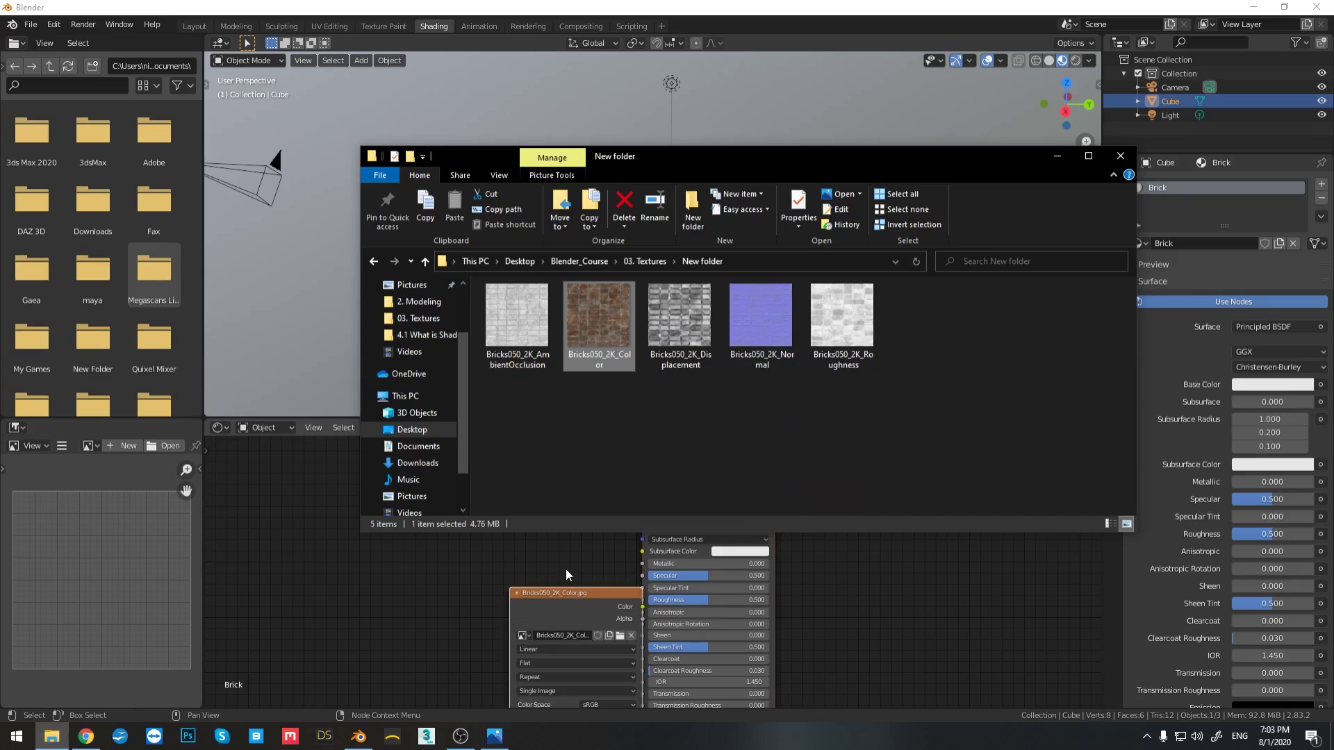
{"action": "left_click", "coordinate": [444, 512]}
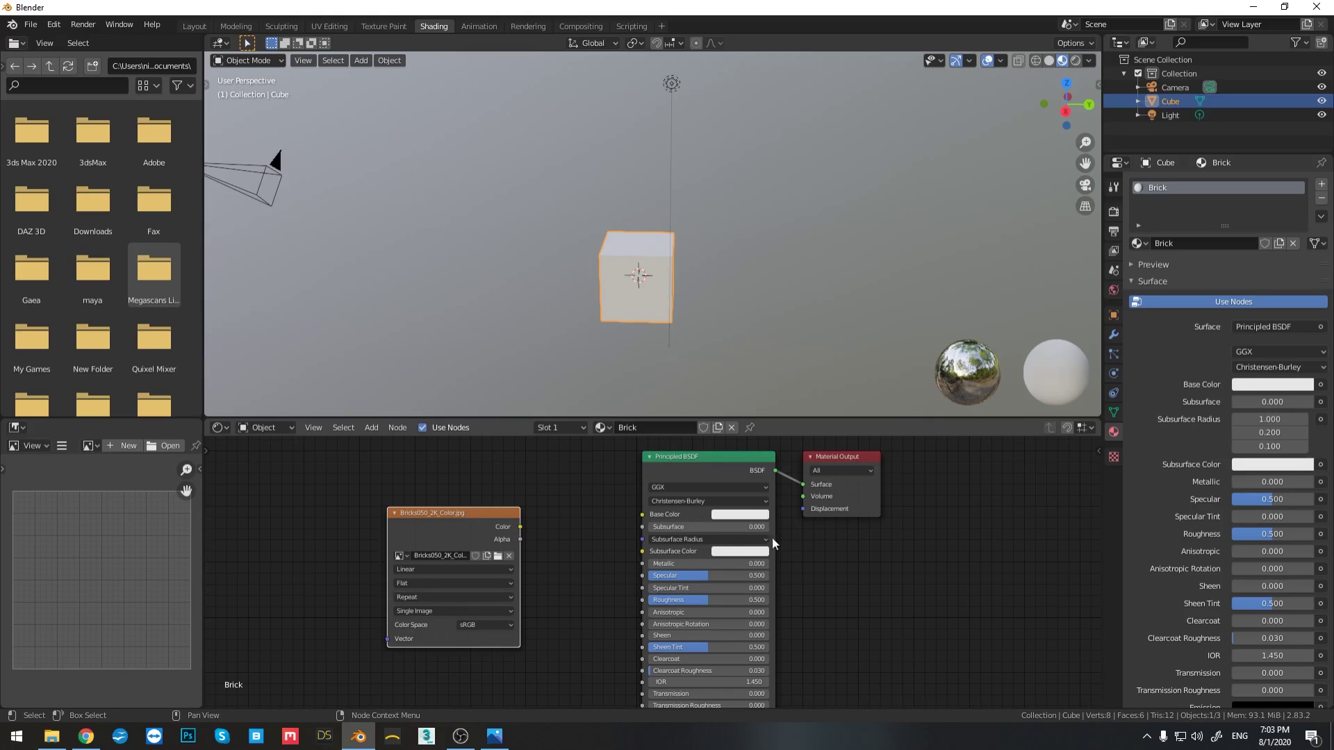
- Connect the Bricks050_2K_Color.jpg node's Color output to the Principled BSDF's Base Color and reposition the texture node
{"action": "scroll", "coordinate": [567, 531], "scroll_direction": "up", "scroll_amount": 4}
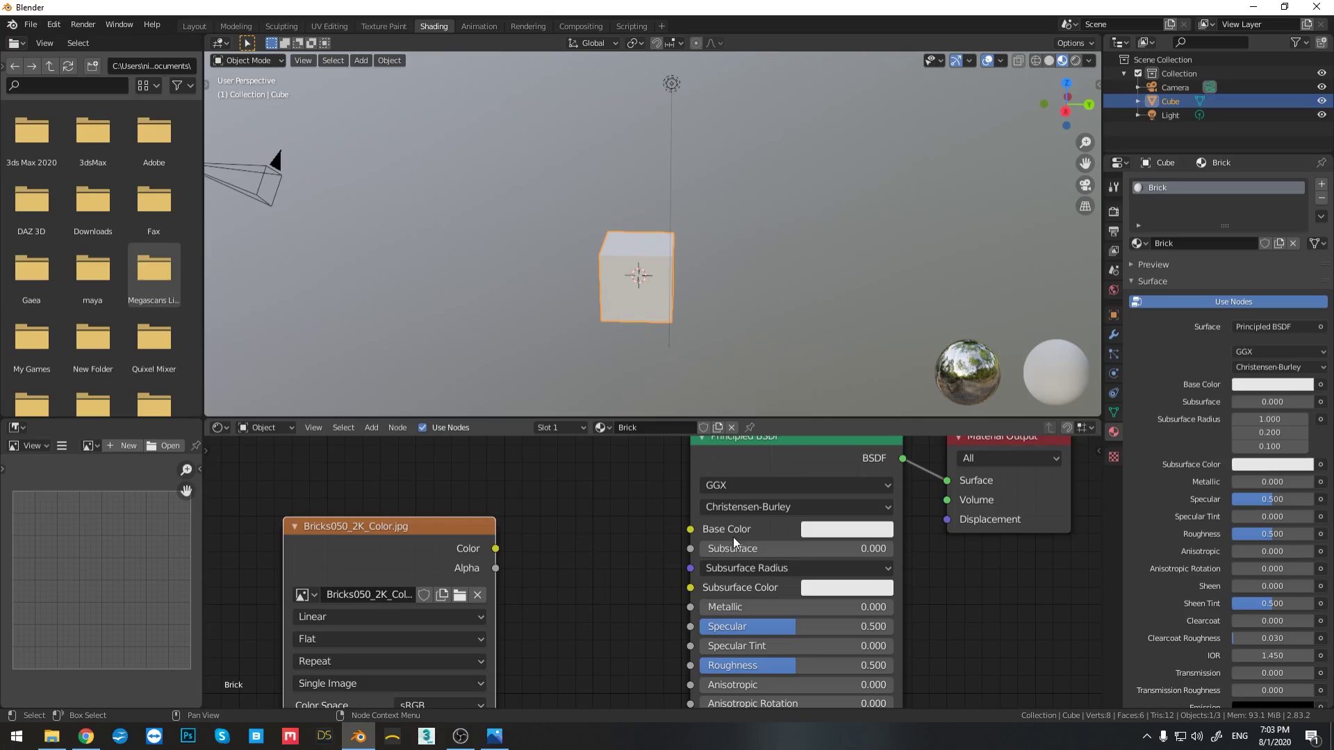
{"action": "left_click_drag", "start_coordinate": [498, 550], "coordinate": [691, 530]}
{"action": "left_click_drag", "start_coordinate": [457, 538], "coordinate": [462, 509]}
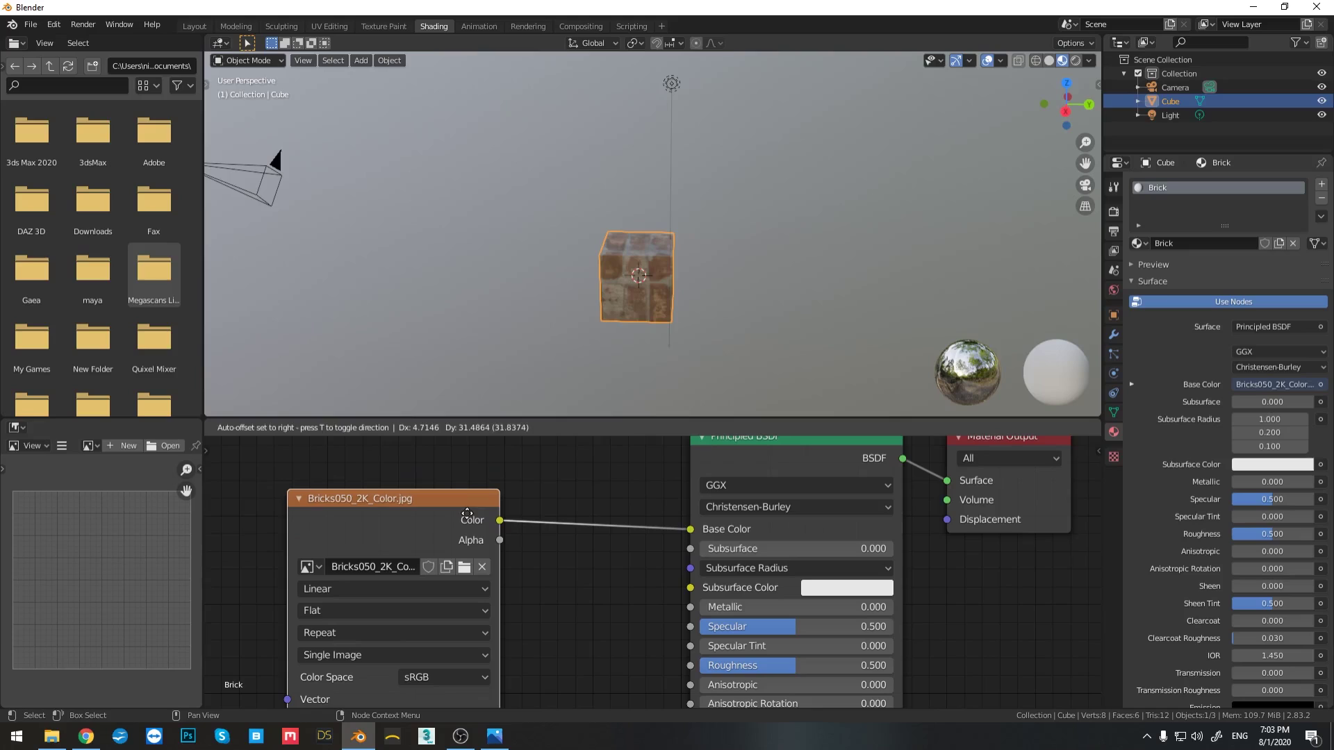
- Bring the Bricks050_2K_Roughness image from the New folder texture folder into the Brick node graph, beside the color texture
{"action": "scroll", "coordinate": [599, 327], "scroll_direction": "up", "scroll_amount": 3}
{"action": "middle_click_drag", "start_coordinate": [609, 293], "coordinate": [710, 314]}
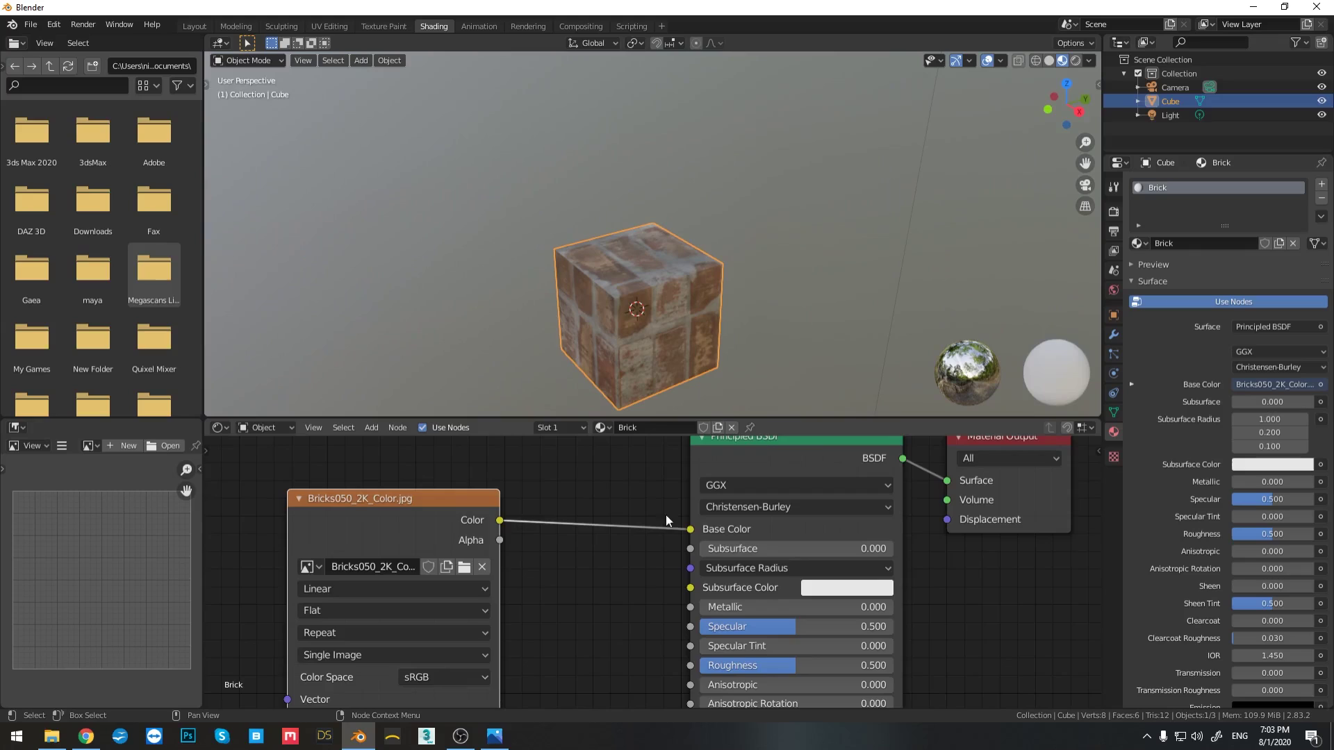
{"action": "scroll", "coordinate": [648, 577], "scroll_direction": "down", "scroll_amount": 10}
{"action": "middle_click_drag", "start_coordinate": [609, 602], "coordinate": [636, 552]}
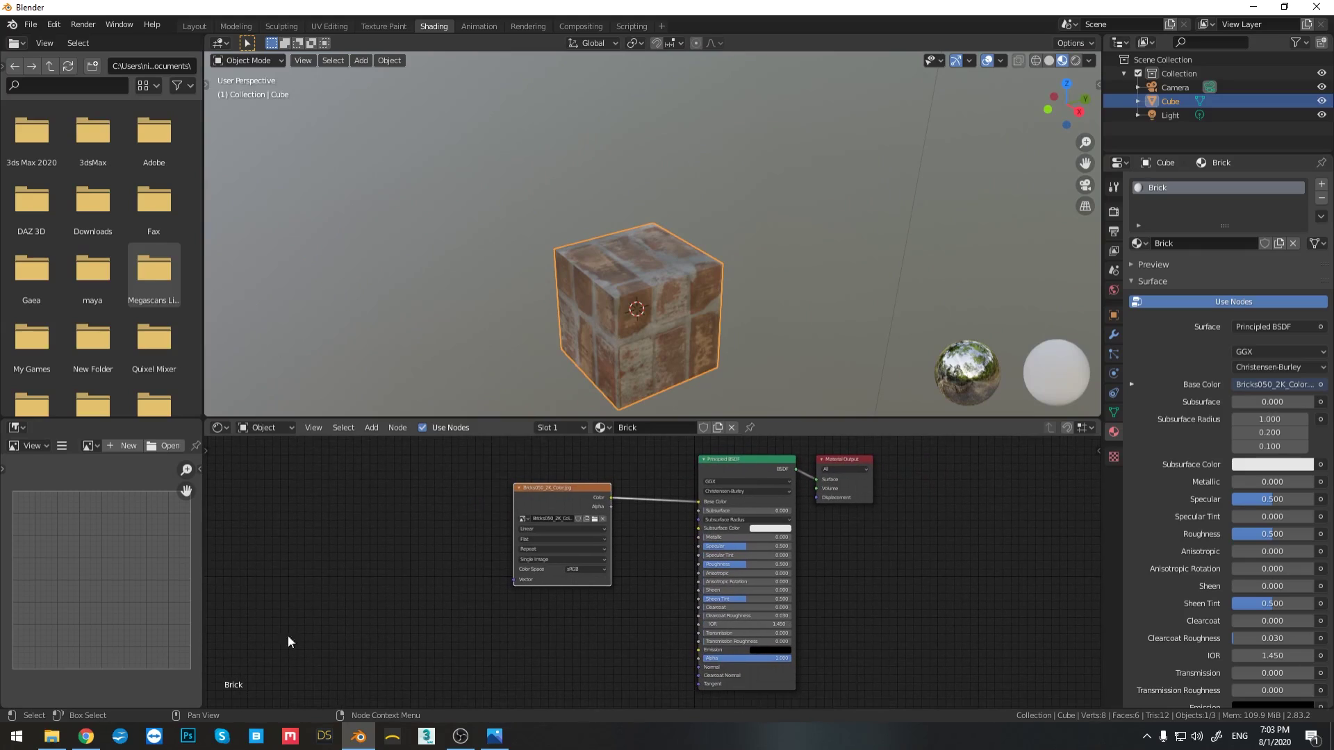
{"action": "left_click", "coordinate": [52, 740]}
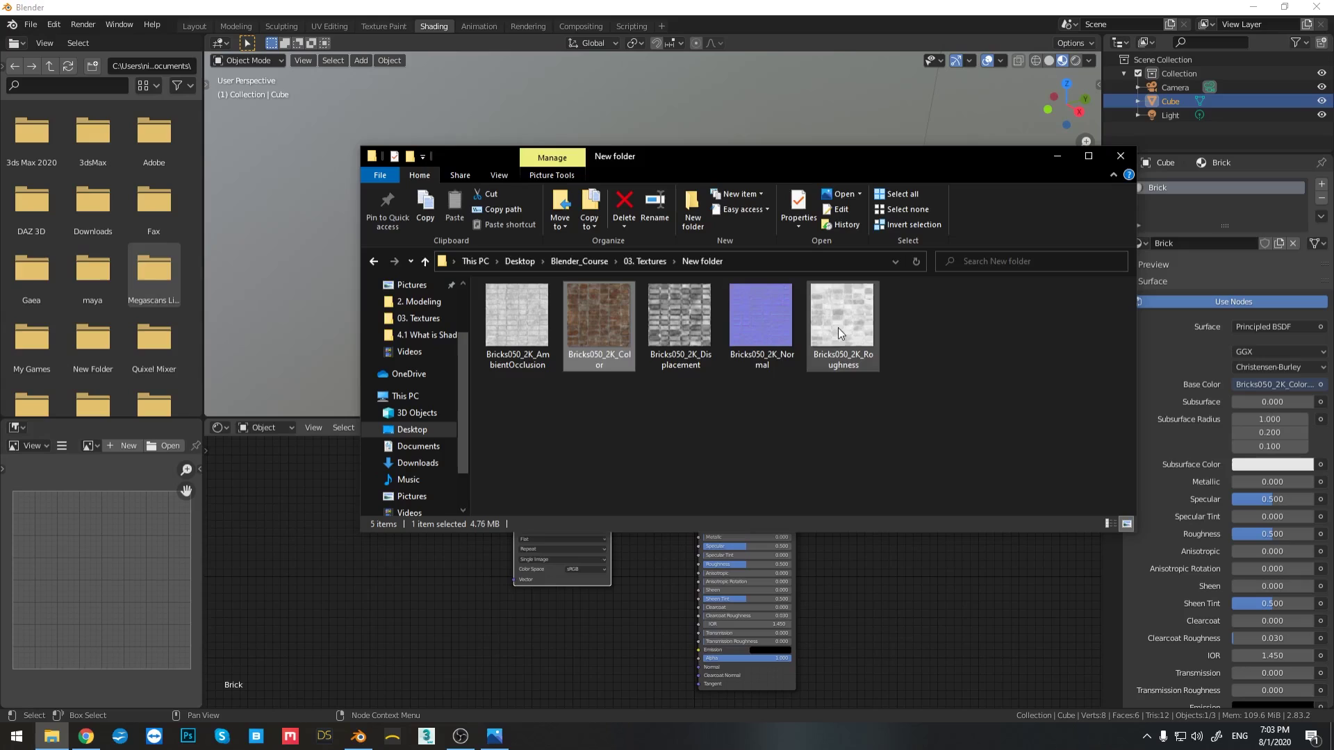
{"action": "left_click_drag", "start_coordinate": [838, 328], "coordinate": [437, 568]}
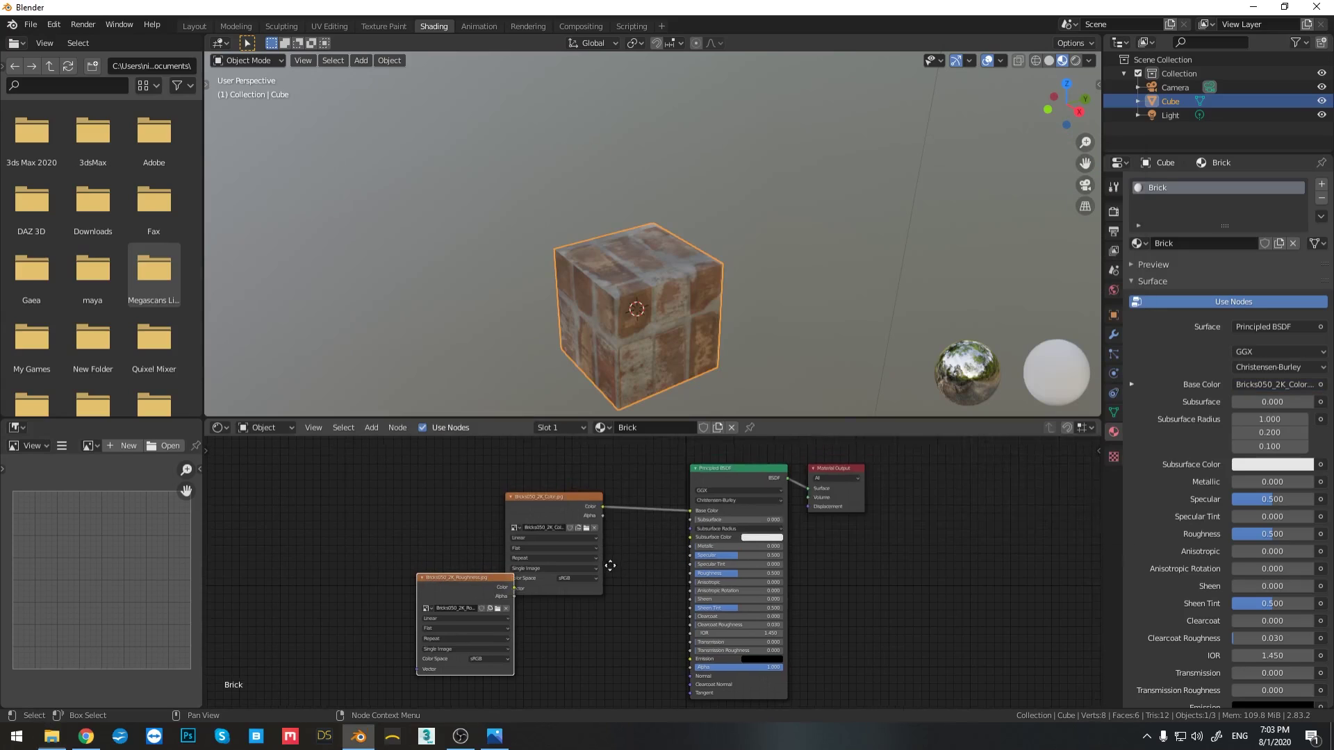
- Connect the Bricks050_2K_Roughness.jpg node to the Principled BSDF's Roughness input and reposition the texture node slightly
{"action": "scroll", "coordinate": [648, 589], "scroll_direction": "up", "scroll_amount": 2}
{"action": "scroll", "coordinate": [648, 590], "scroll_direction": "up", "scroll_amount": 3}
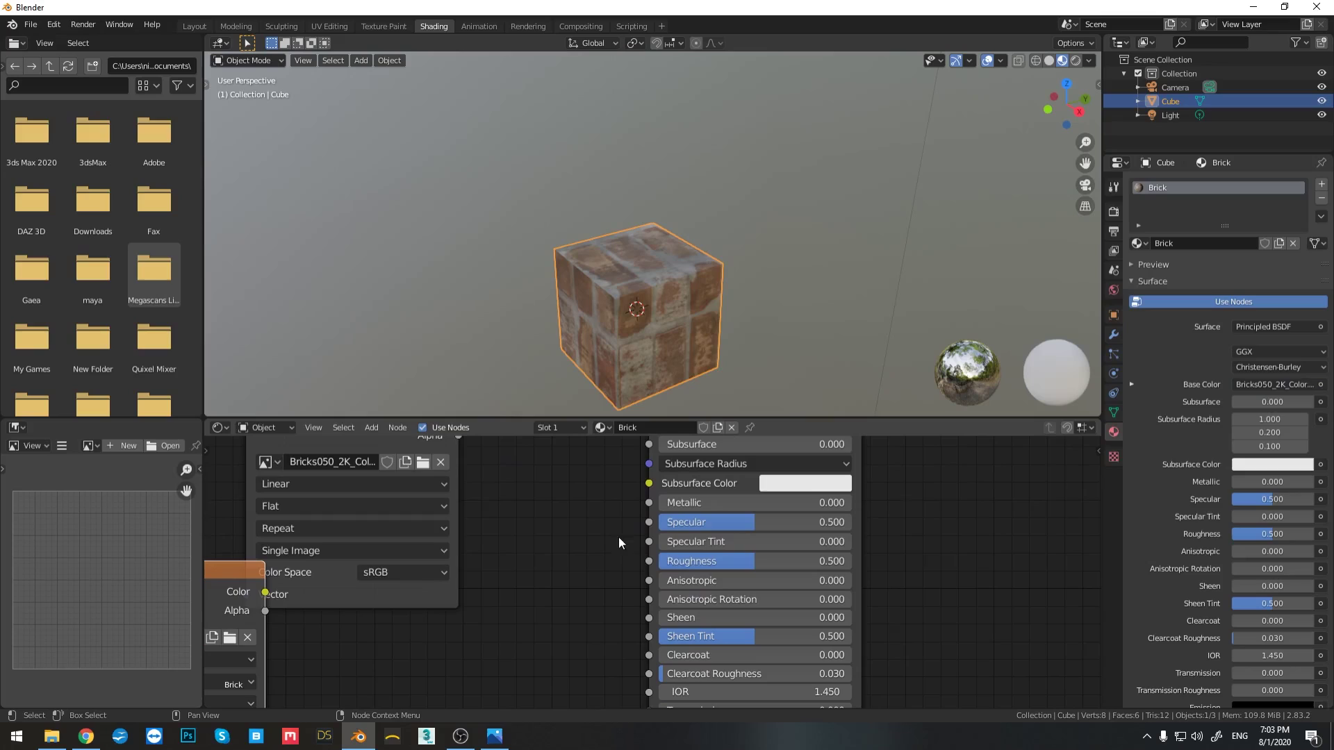
{"action": "middle_click_drag", "start_coordinate": [582, 544], "coordinate": [663, 519]}
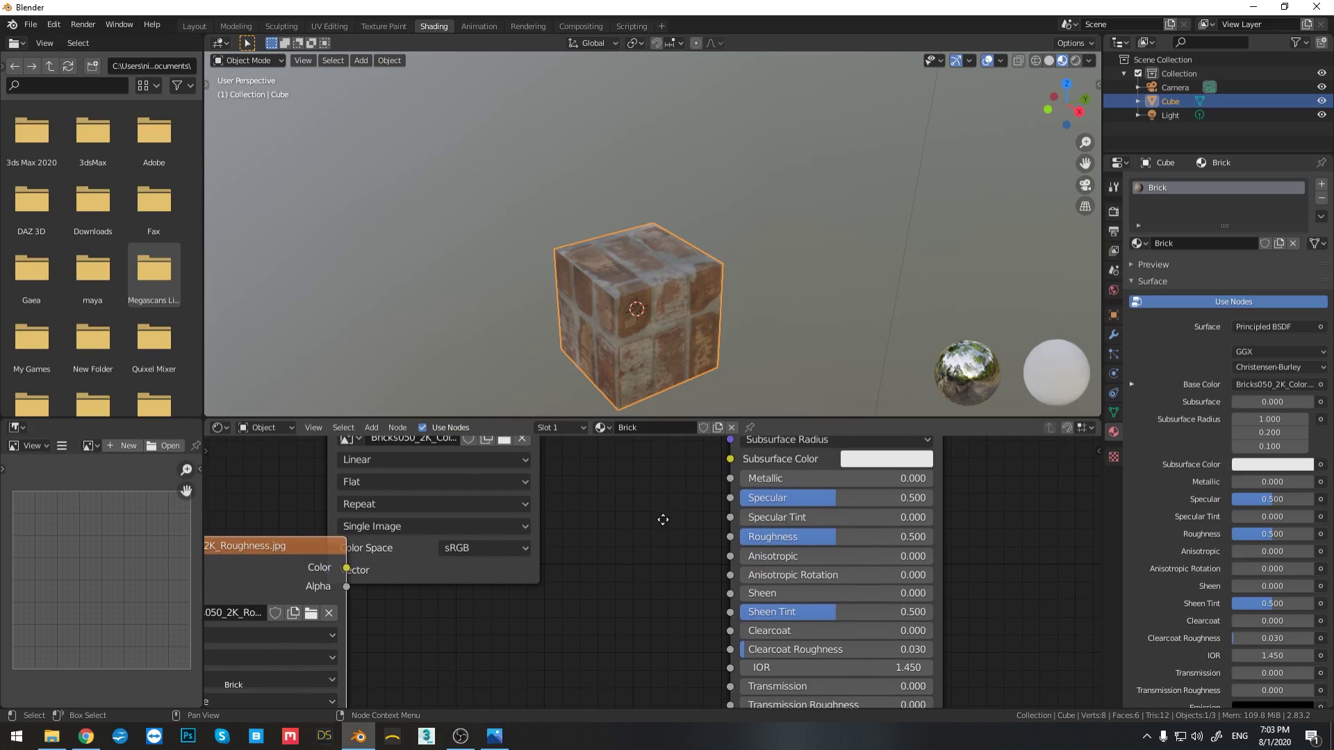
{"action": "left_click_drag", "start_coordinate": [298, 569], "coordinate": [729, 537]}
{"action": "middle_click_drag", "start_coordinate": [219, 537], "coordinate": [328, 548]}
{"action": "left_click_drag", "start_coordinate": [328, 548], "coordinate": [331, 514]}
- Bring the Bricks050_2K_Normal and Bricks050_2K_Displacement images from the texture folder into the node graph, below the roughness texture
{"action": "left_click", "coordinate": [51, 736]}
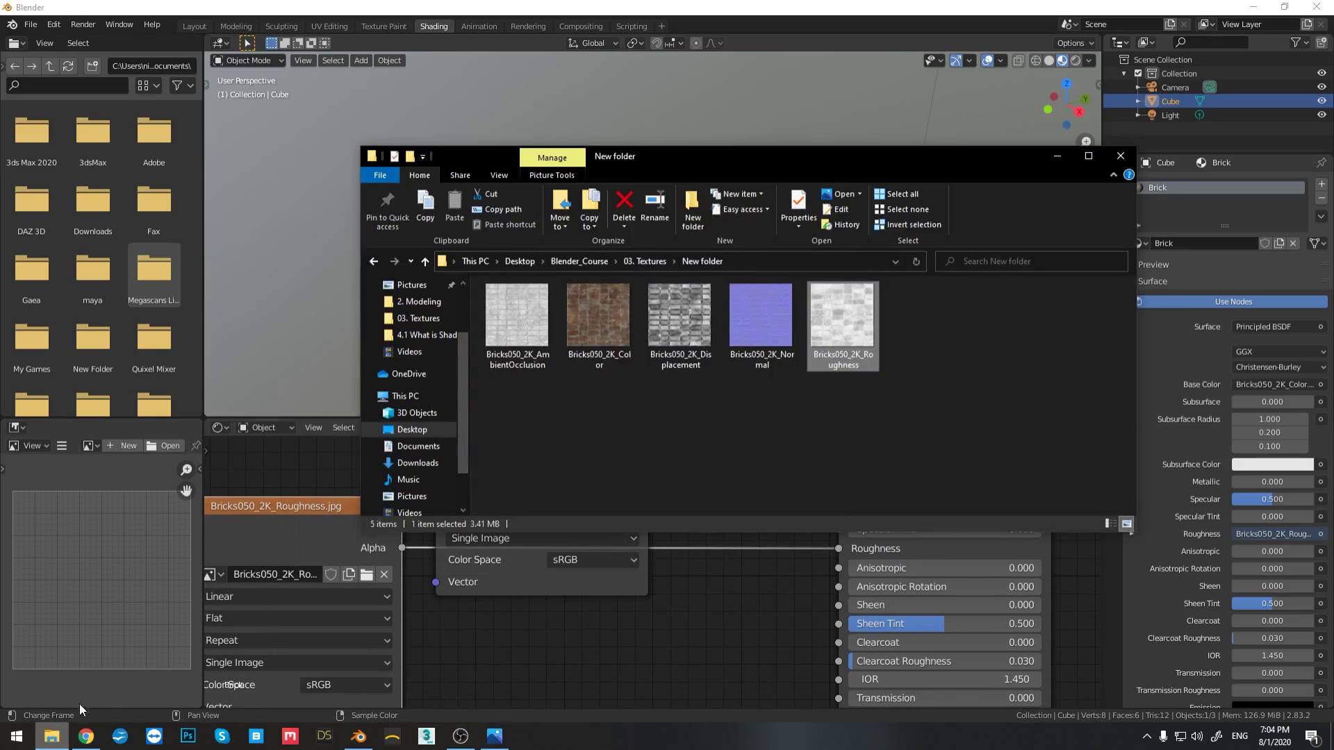
{"action": "left_click_drag", "start_coordinate": [778, 315], "coordinate": [627, 649]}
{"action": "scroll", "coordinate": [590, 651], "scroll_direction": "down", "scroll_amount": 2}
{"action": "left_click", "coordinate": [660, 588]}
{"action": "left_click_drag", "start_coordinate": [661, 588], "coordinate": [480, 653]}
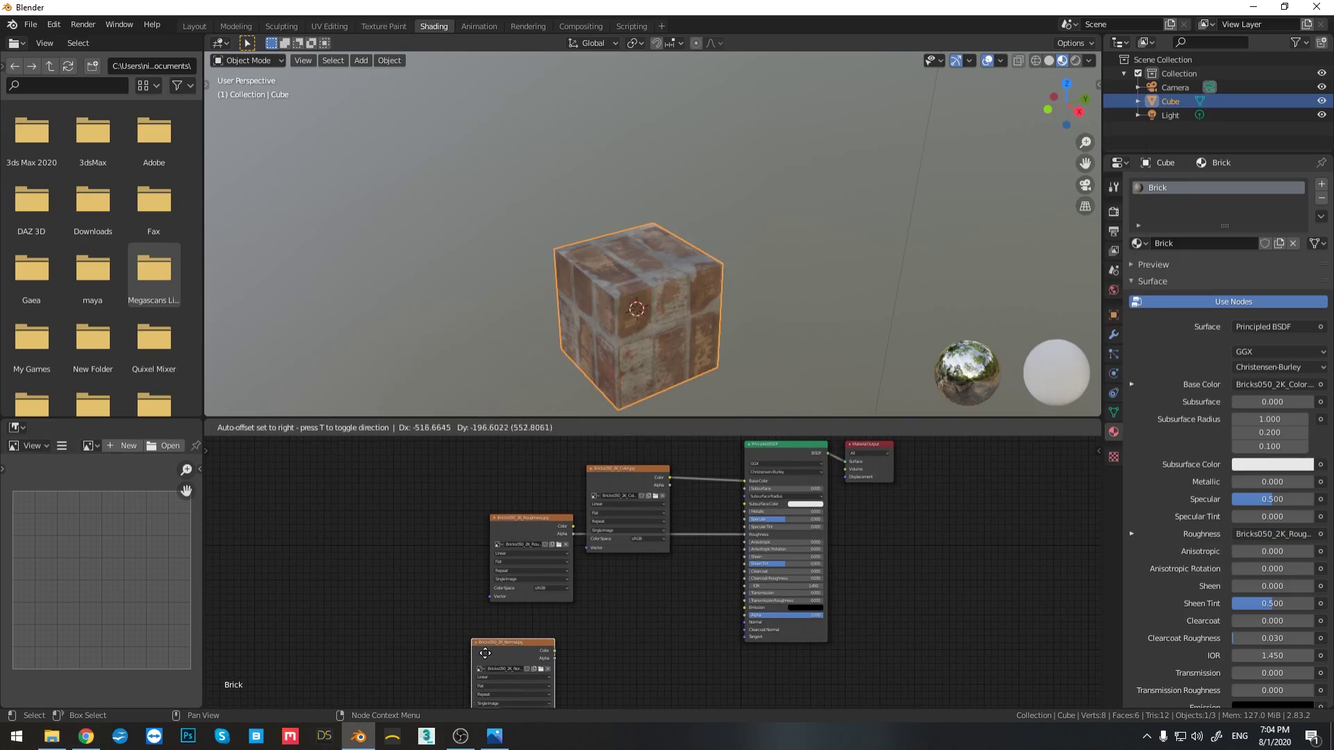
{"action": "left_click", "coordinate": [51, 736]}
{"action": "left_click_drag", "start_coordinate": [680, 317], "coordinate": [602, 673]}
- Connect the Bricks050_2K_Normal.jpg node's Color output to the Principled BSDF's Normal input and check the cube
{"action": "scroll", "coordinate": [631, 609], "scroll_direction": "up", "scroll_amount": 3}
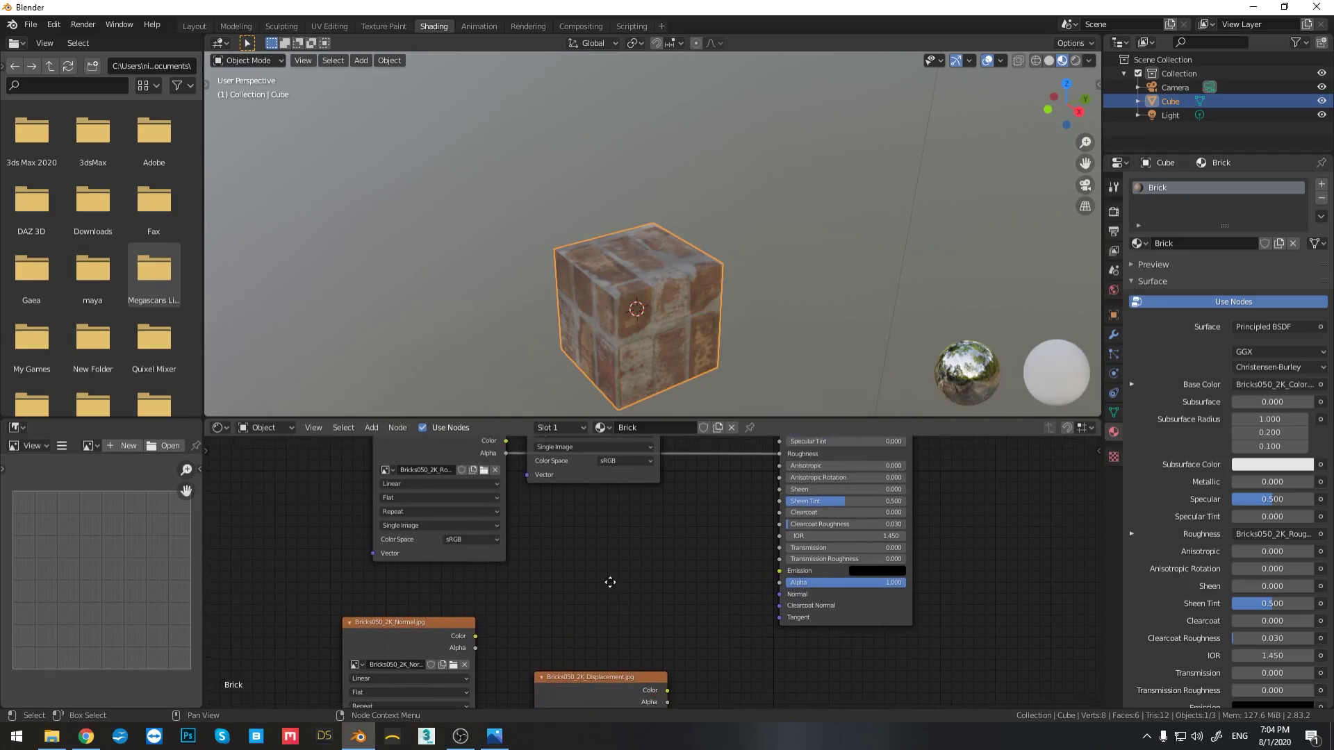
{"action": "left_click_drag", "start_coordinate": [454, 627], "coordinate": [769, 585]}
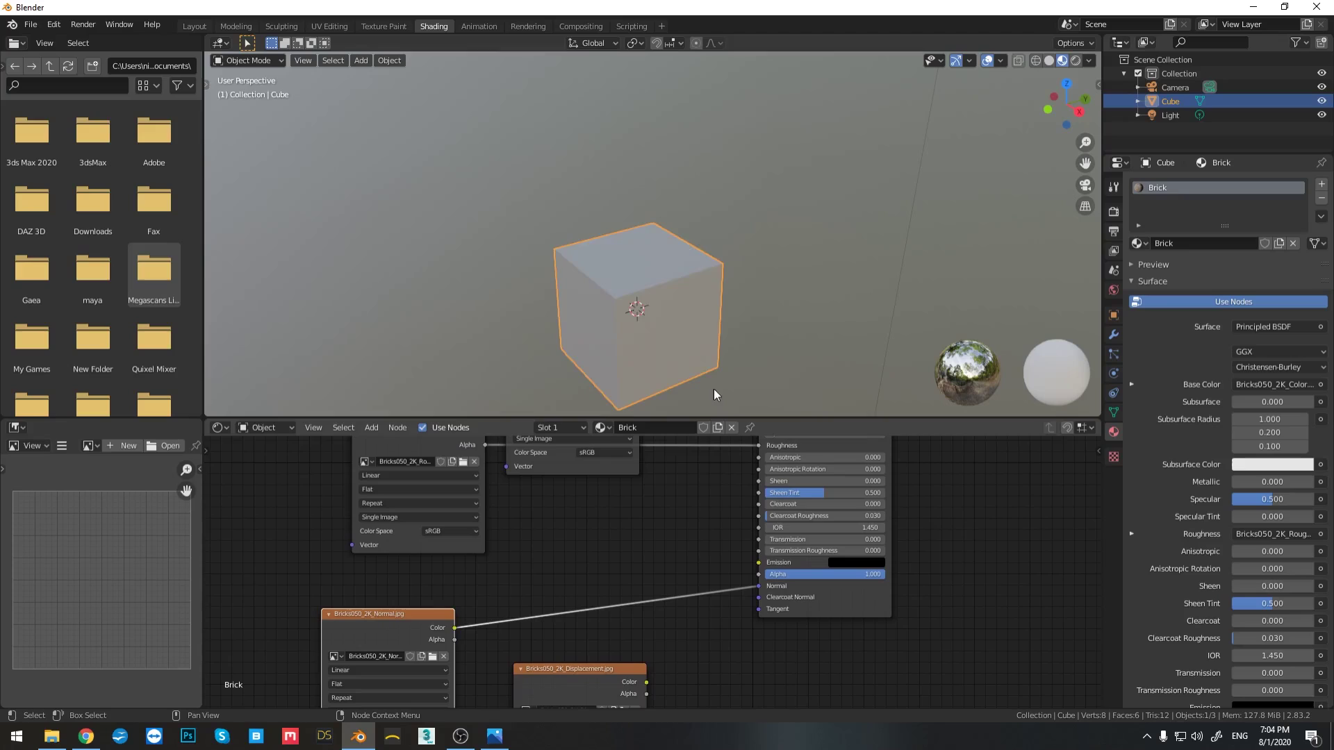
{"action": "middle_click_drag", "start_coordinate": [614, 257], "coordinate": [489, 242]}
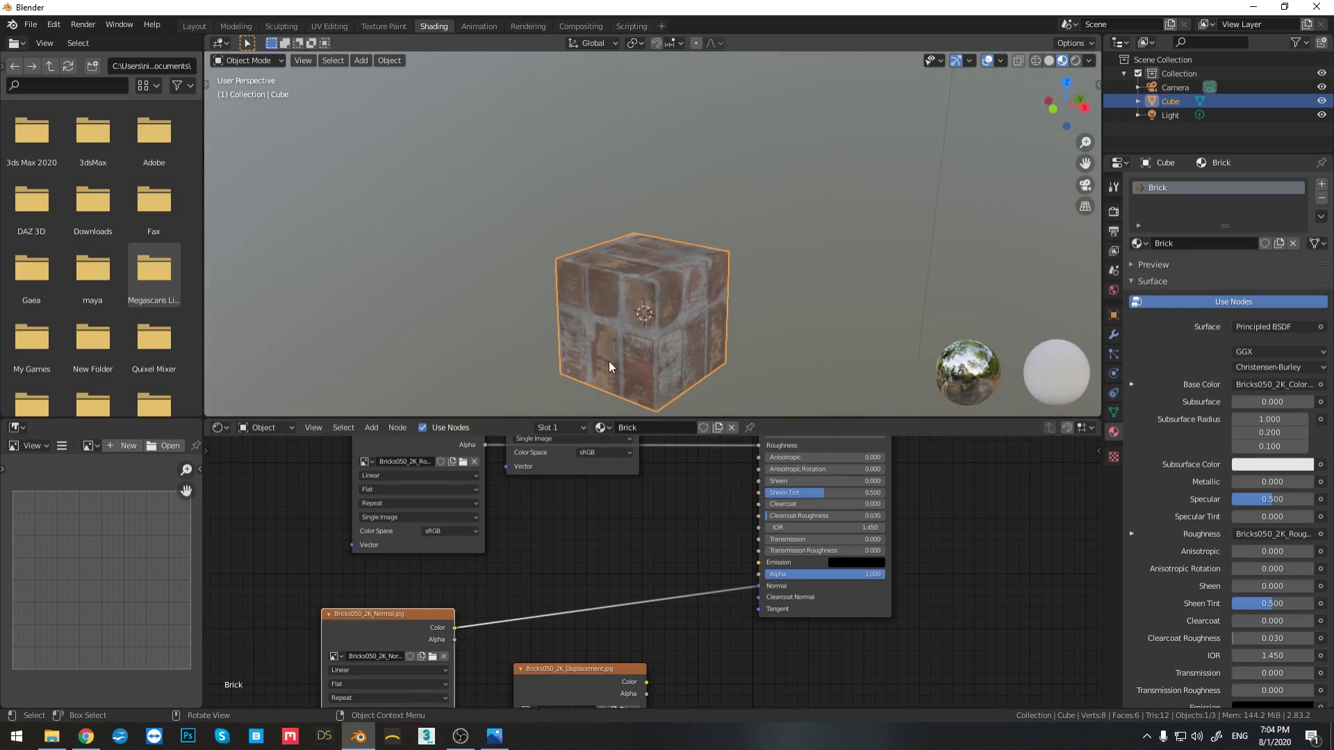
{"action": "scroll", "coordinate": [653, 521], "scroll_direction": "up", "scroll_amount": 1}
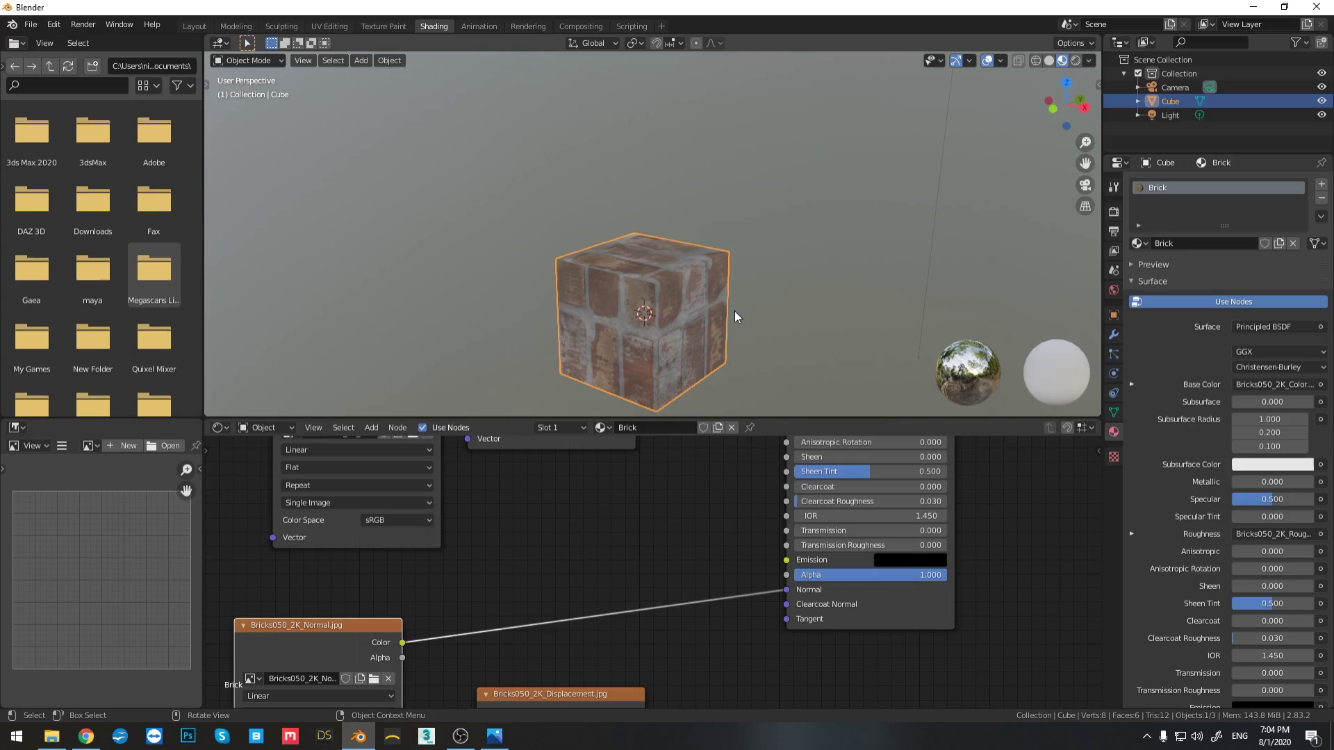
{"action": "middle_click_drag", "start_coordinate": [633, 509], "coordinate": [631, 496]}
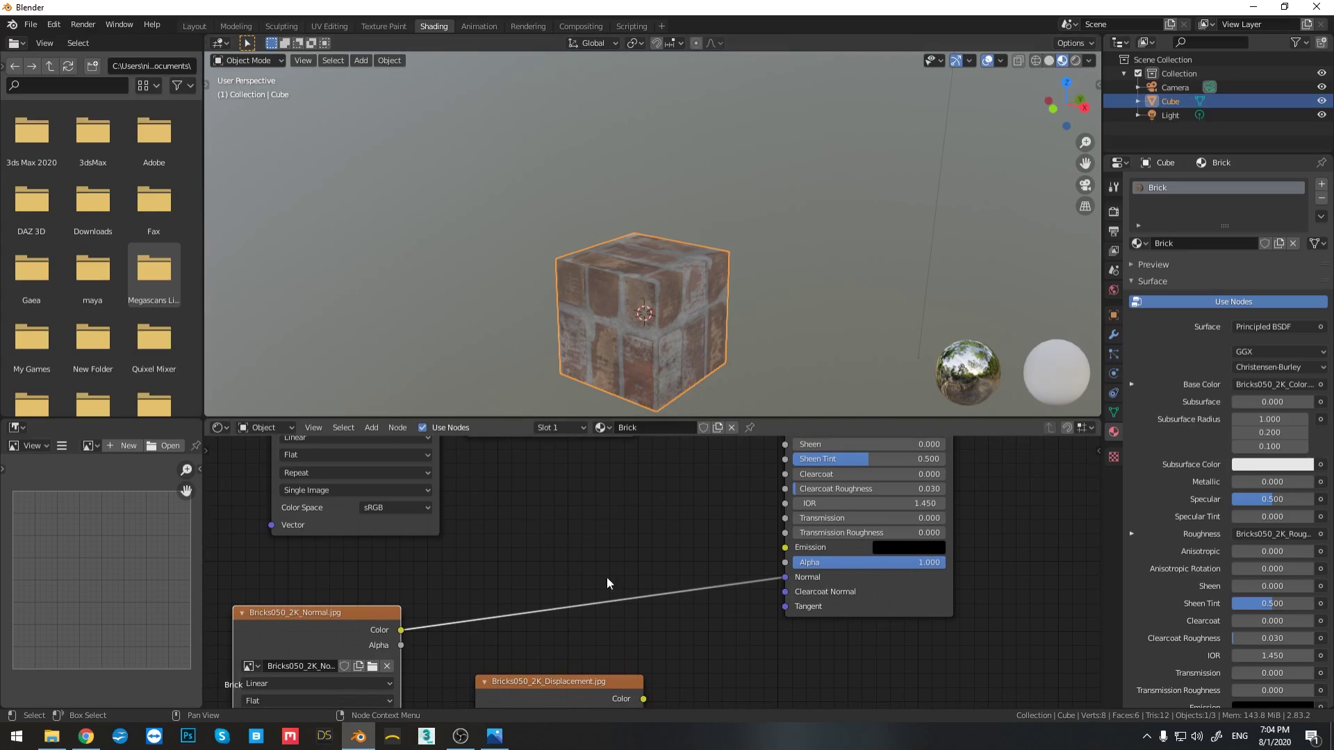
- Insert a Normal Map node into the link between the Bricks050_2K_Normal.jpg node and the Principled BSDF's Normal input
{"action": "key", "text": "shift+a"}
{"action": "left_click", "coordinate": [593, 549]}
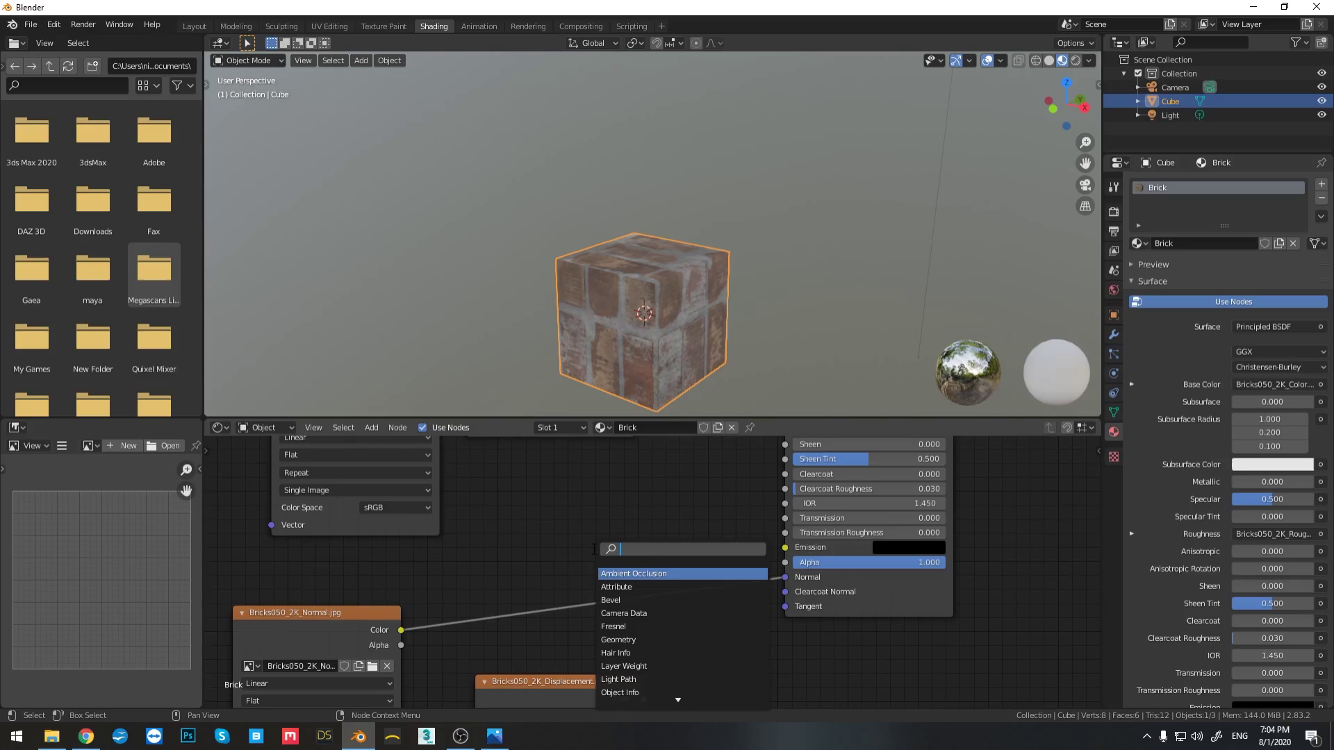
{"action": "type", "text": "norm"}
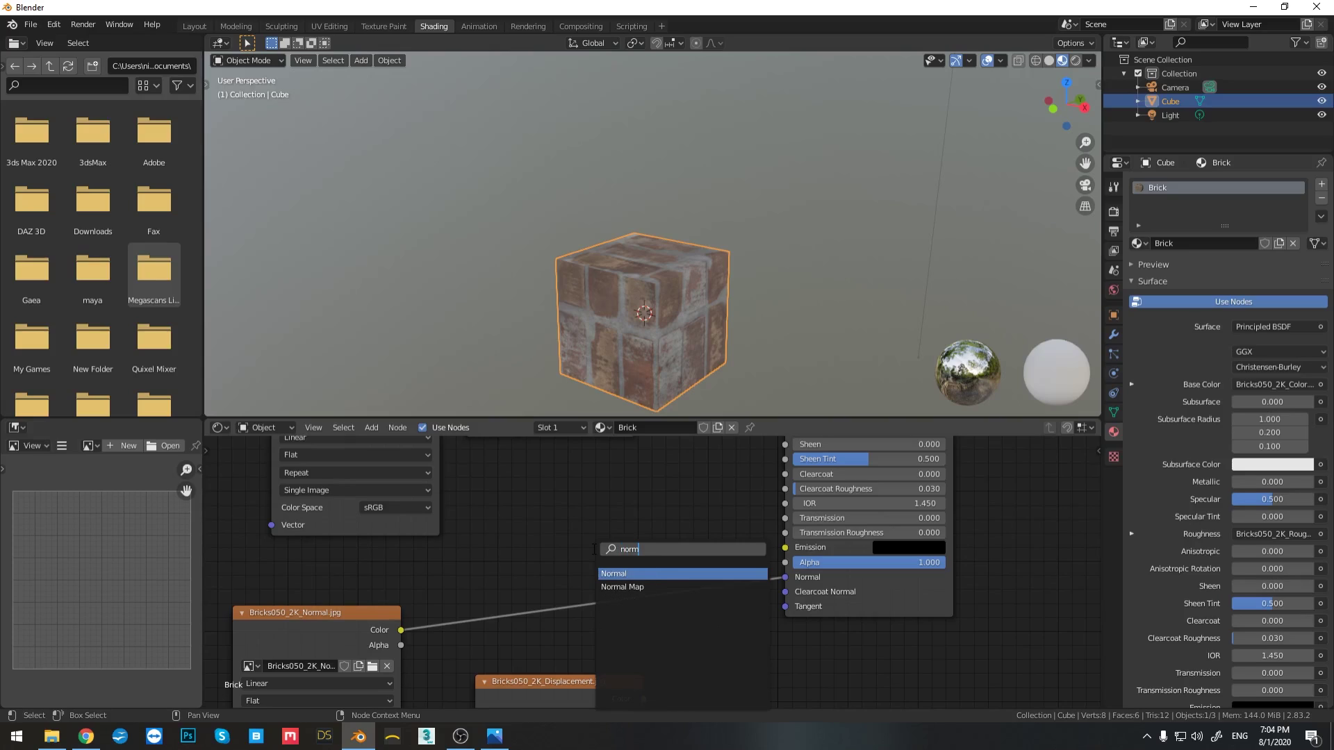
{"action": "key", "text": "Down"}
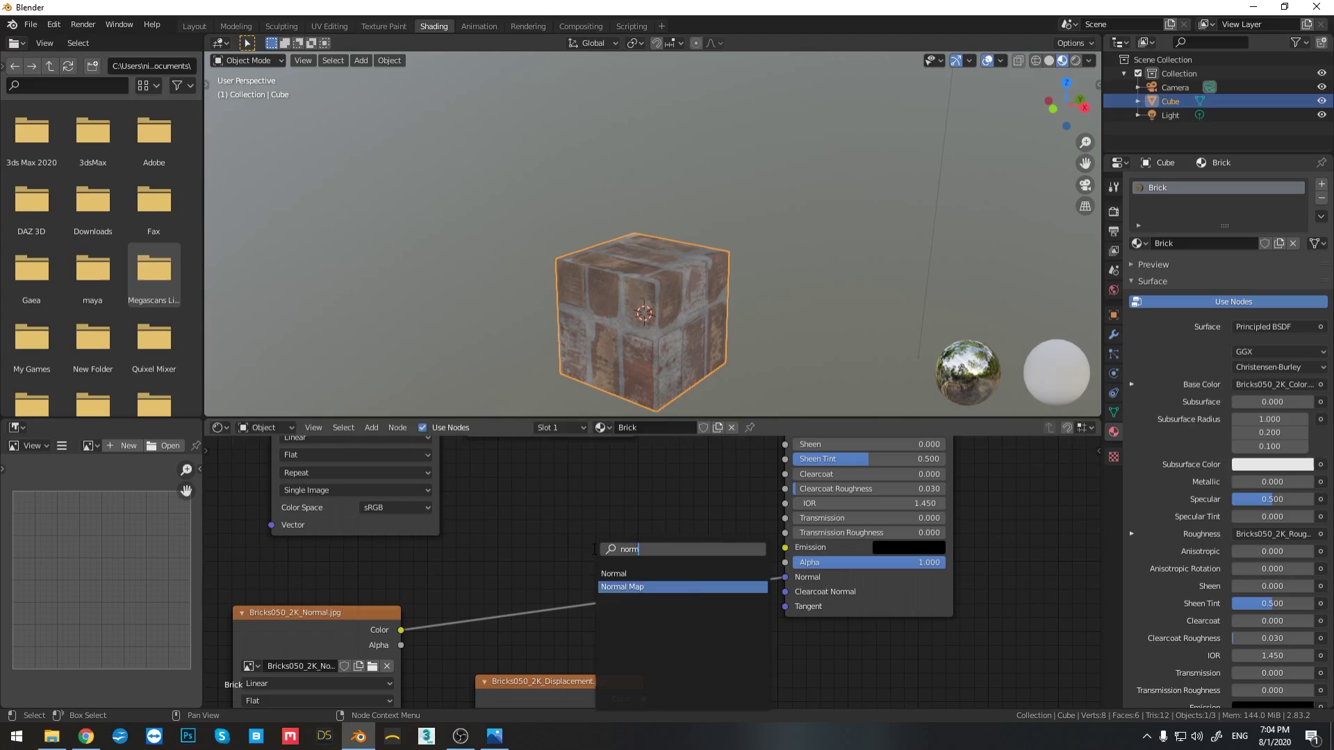
{"action": "key", "text": "Return"}
{"action": "left_click", "coordinate": [629, 514]}
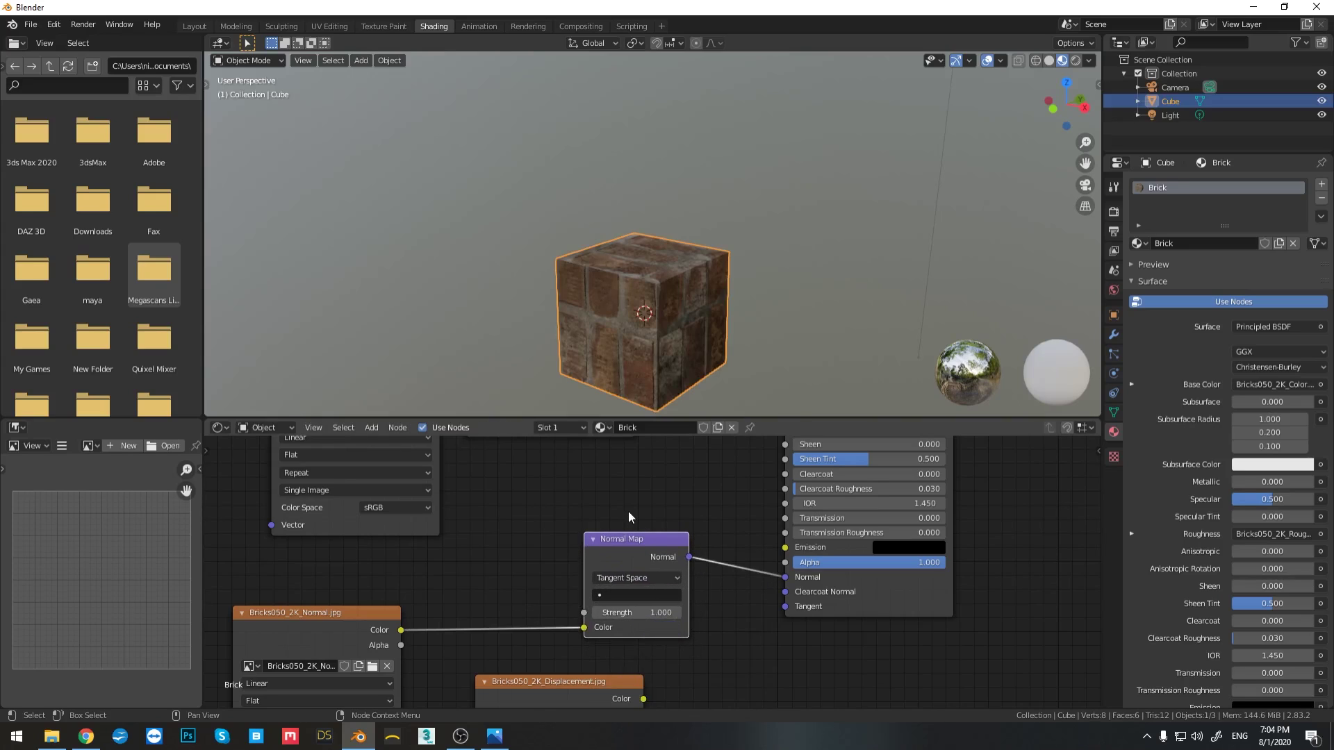
- Set the Normal Map node's Strength to 2.000 while viewing the bricks up close, and reposition the node near the Principled BSDF
{"action": "scroll", "coordinate": [621, 398], "scroll_direction": "up", "scroll_amount": 4}
{"action": "middle_click_drag", "start_coordinate": [621, 398], "coordinate": [704, 257]}
{"action": "scroll", "coordinate": [703, 257], "scroll_direction": "up", "scroll_amount": 3}
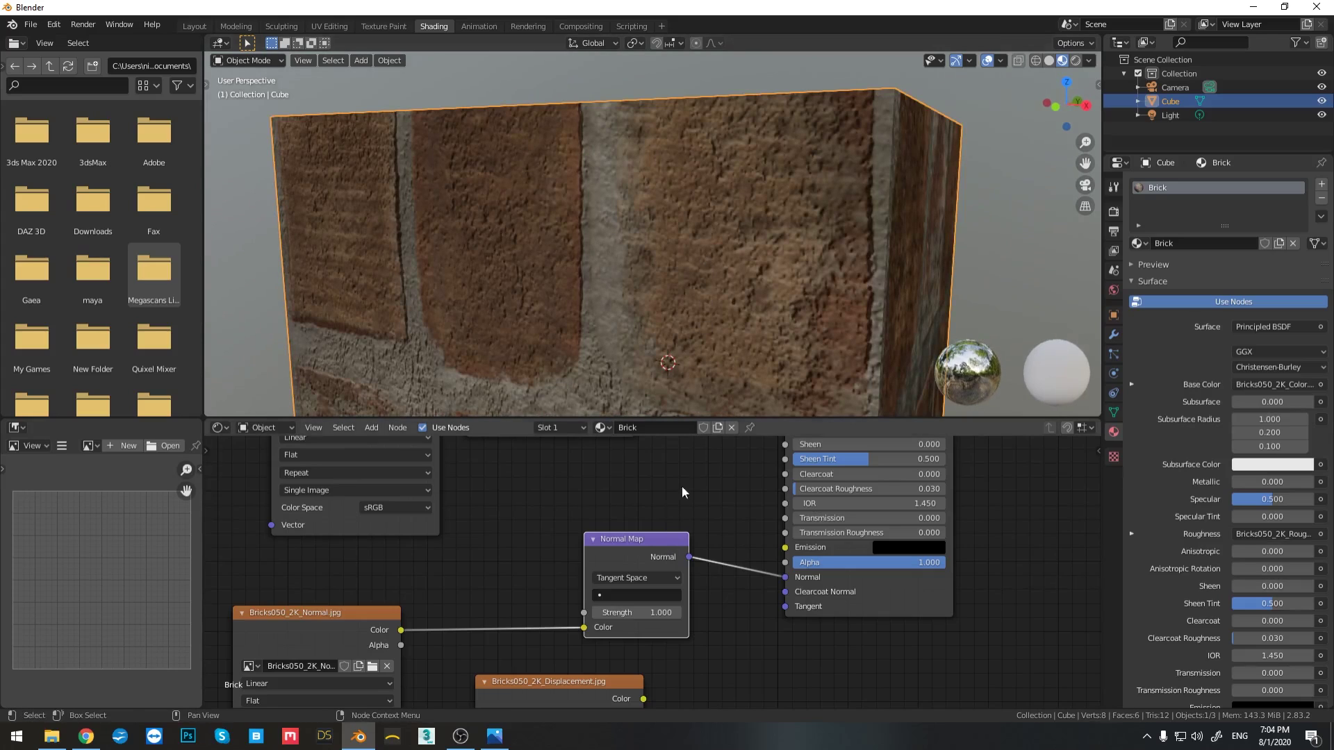
{"action": "left_click_drag", "start_coordinate": [639, 610], "coordinate": [709, 610]}
{"action": "scroll", "coordinate": [672, 571], "scroll_direction": "down", "scroll_amount": 5}
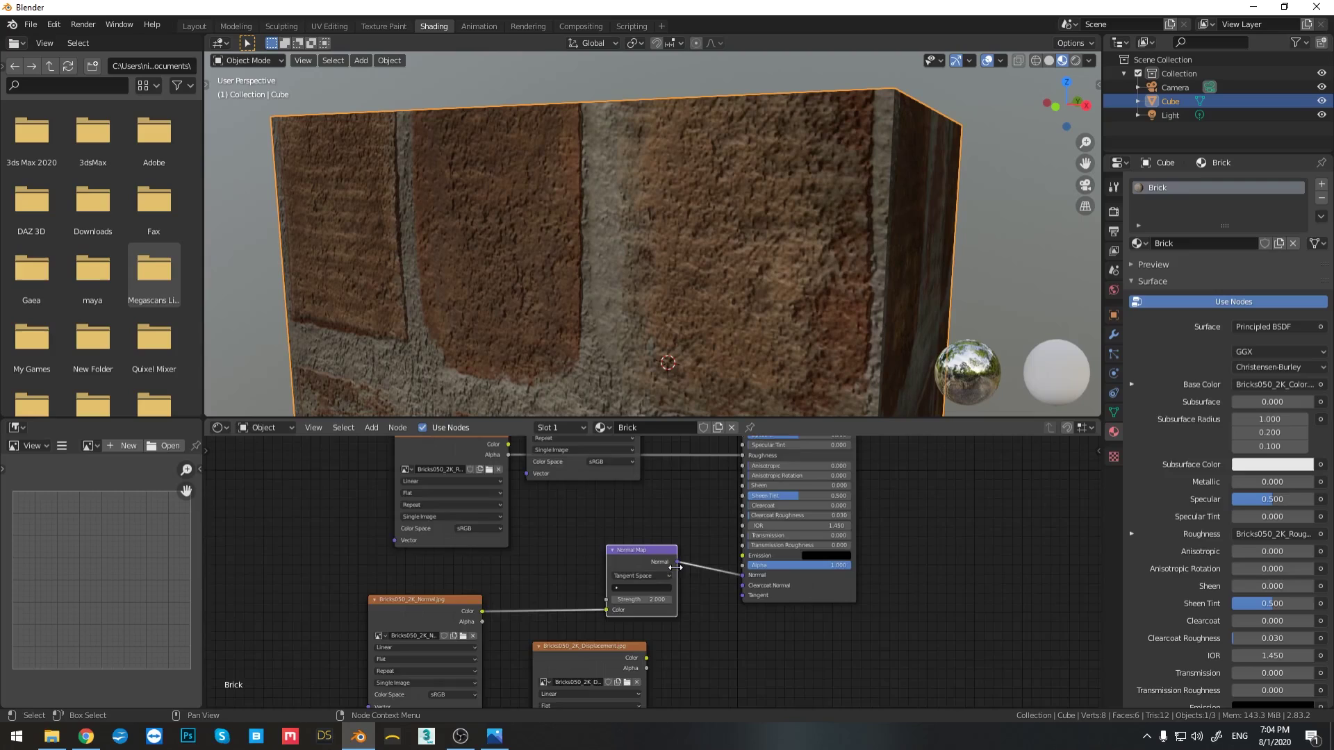
{"action": "scroll", "coordinate": [675, 567], "scroll_direction": "down", "scroll_amount": 4}
{"action": "middle_click_drag", "start_coordinate": [681, 581], "coordinate": [757, 499]}
{"action": "scroll", "coordinate": [606, 619], "scroll_direction": "up", "scroll_amount": 6}
{"action": "scroll", "coordinate": [645, 569], "scroll_direction": "up", "scroll_amount": 2}
{"action": "scroll", "coordinate": [671, 526], "scroll_direction": "down", "scroll_amount": 3}
{"action": "left_click_drag", "start_coordinate": [664, 491], "coordinate": [672, 520]}
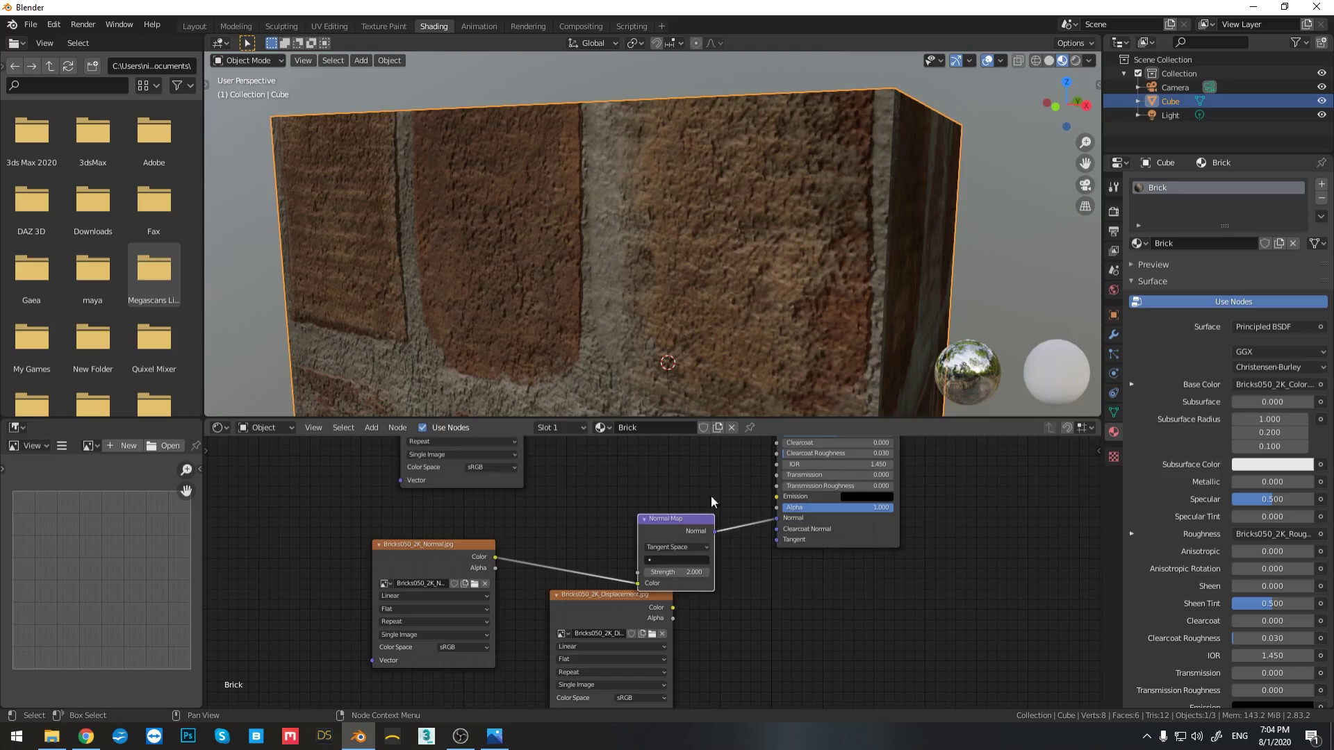
- Move the Material Output farther from the Principled BSDF and place the Bricks050_2K_Displacement.jpg node in the space beside the shader
{"action": "middle_click_drag", "start_coordinate": [817, 498], "coordinate": [562, 643]}
{"action": "scroll", "coordinate": [560, 612], "scroll_direction": "down", "scroll_amount": 5}
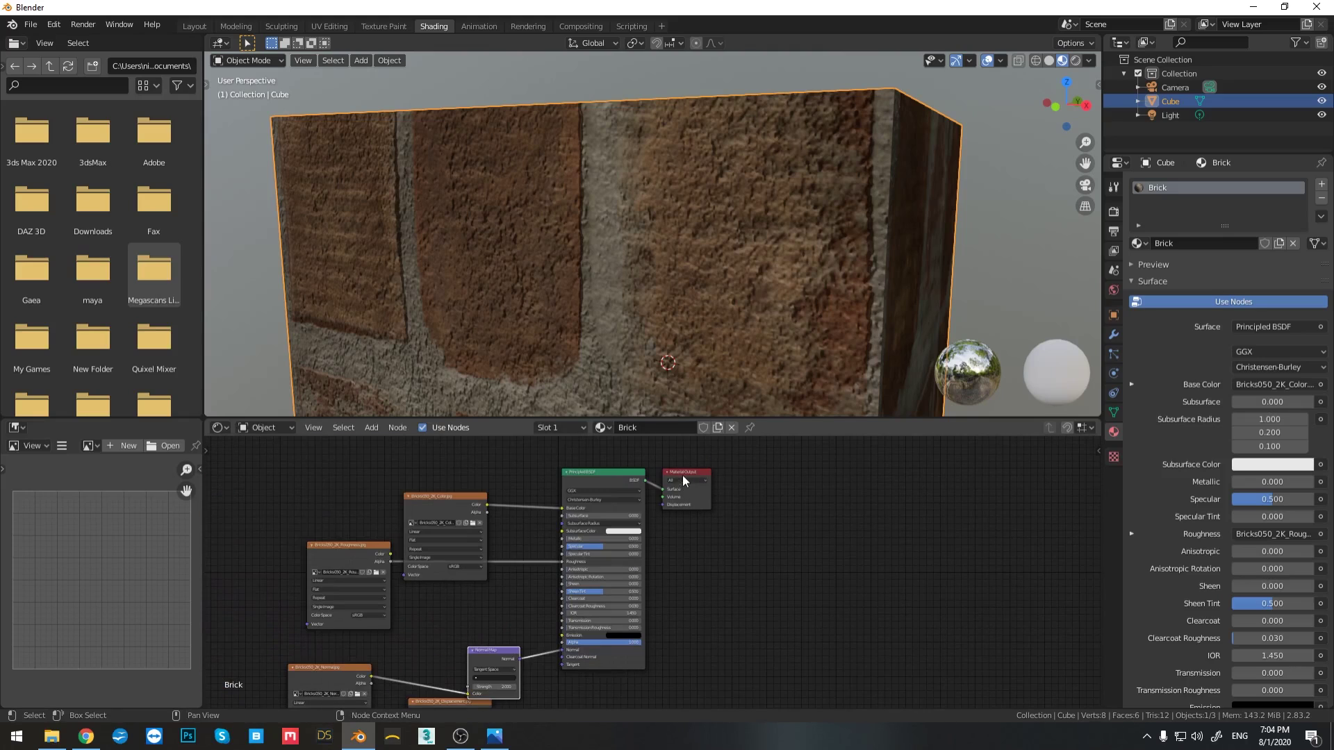
{"action": "left_click_drag", "start_coordinate": [684, 481], "coordinate": [784, 482]}
{"action": "scroll", "coordinate": [823, 510], "scroll_direction": "up", "scroll_amount": 2}
{"action": "middle_click_drag", "start_coordinate": [824, 511], "coordinate": [754, 424]}
{"action": "scroll", "coordinate": [581, 679], "scroll_direction": "down", "scroll_amount": 2}
{"action": "left_click_drag", "start_coordinate": [384, 655], "coordinate": [709, 458]}
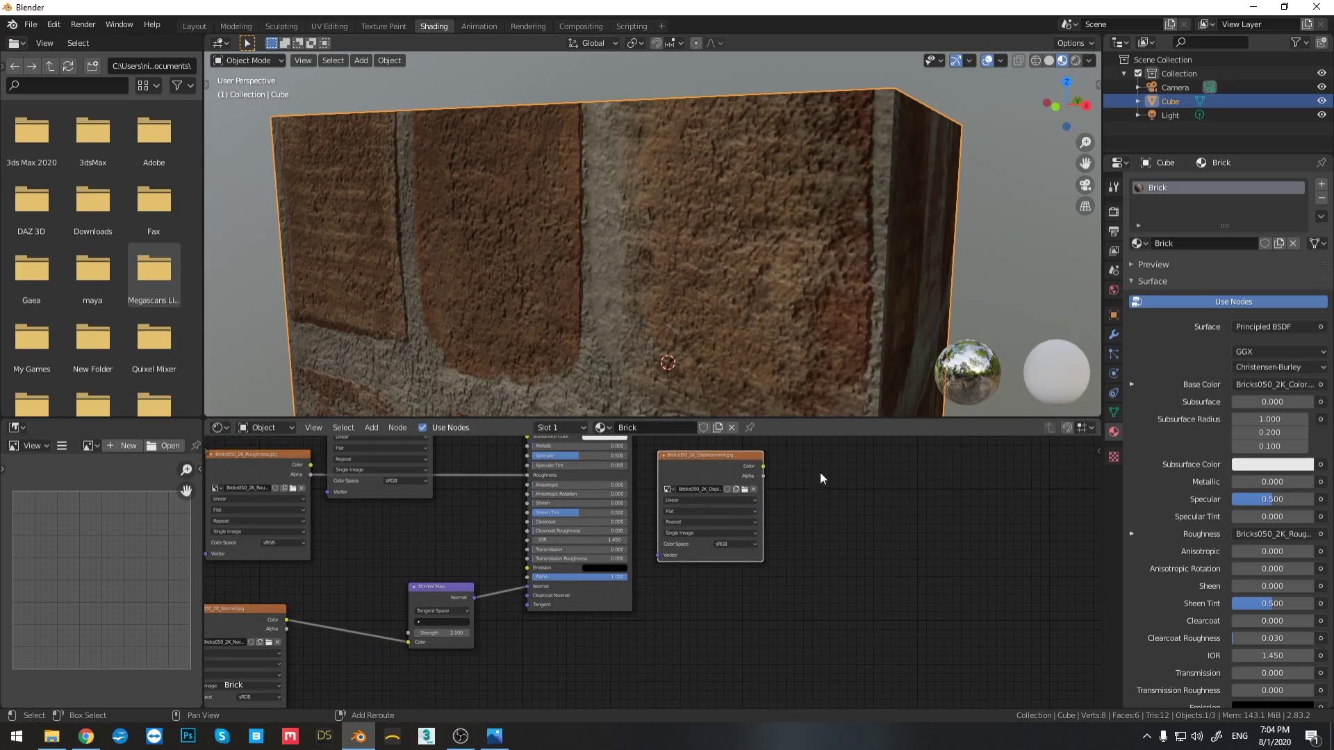
- Connect the Bricks050_2K_Displacement.jpg node's Color output to the Material Output's Displacement input and move the Material Output farther away
{"action": "middle_click_drag", "start_coordinate": [764, 470], "coordinate": [623, 589]}
{"action": "left_click_drag", "start_coordinate": [619, 586], "coordinate": [653, 519]}
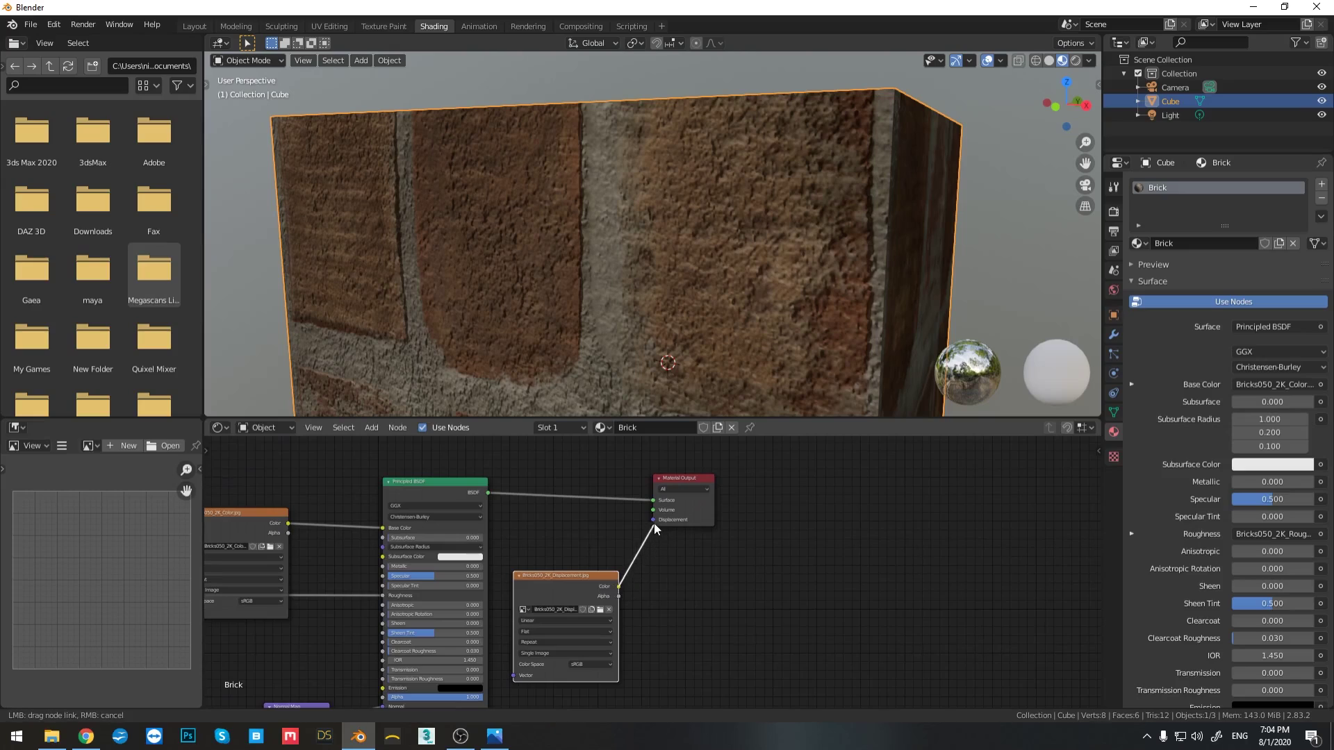
{"action": "scroll", "coordinate": [623, 564], "scroll_direction": "up", "scroll_amount": 2}
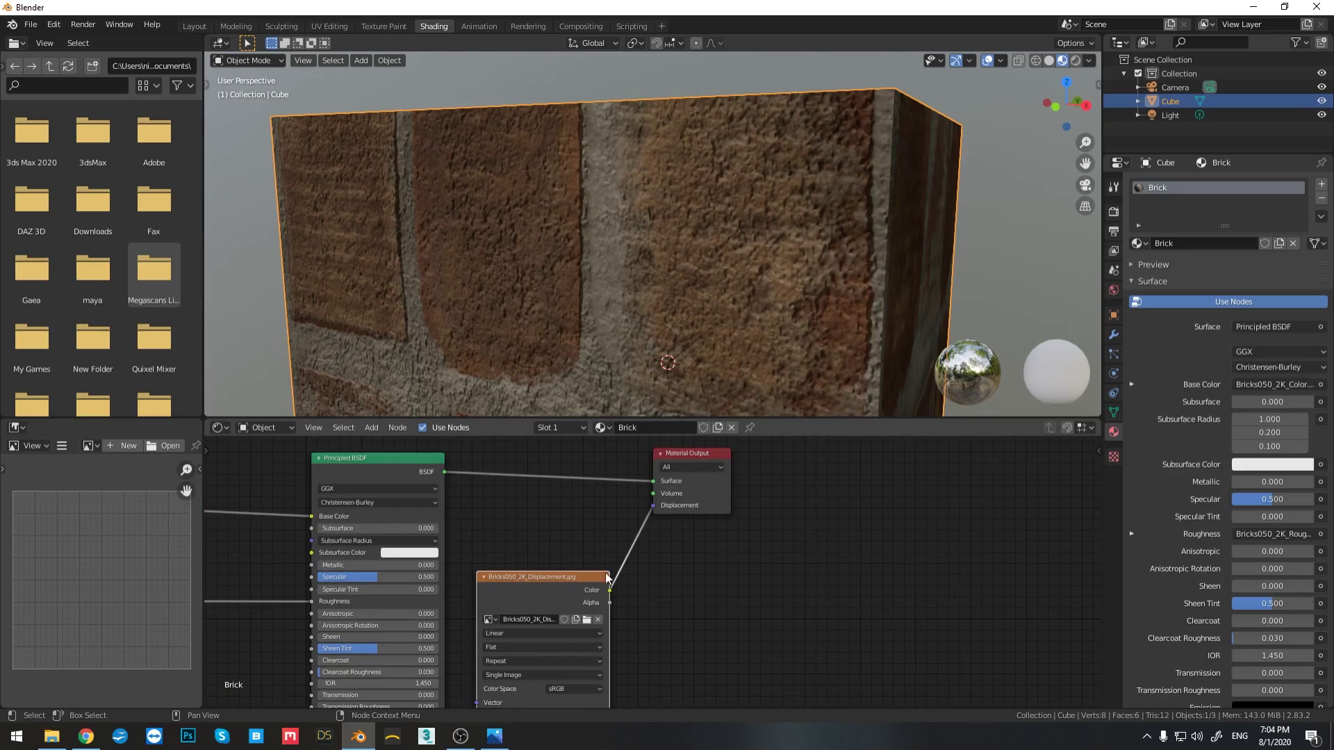
{"action": "left_click_drag", "start_coordinate": [707, 450], "coordinate": [799, 453]}
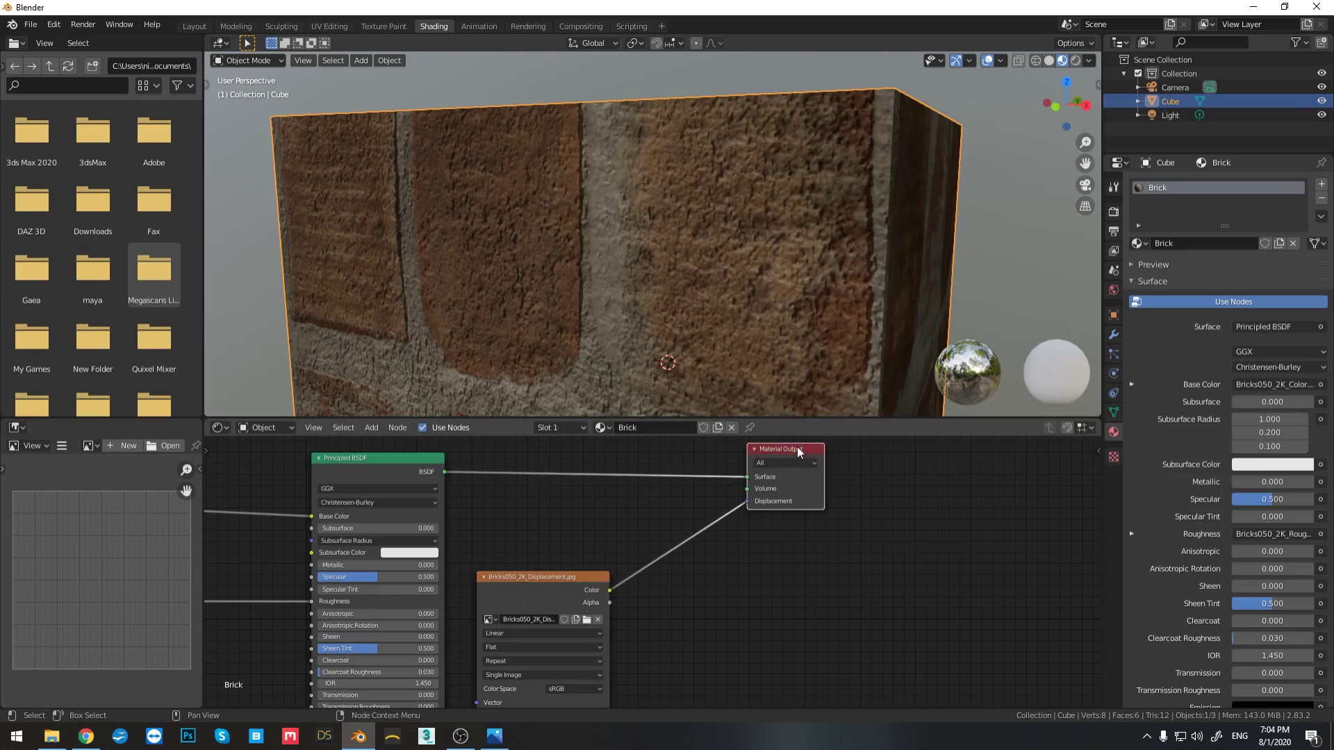
- Insert a Vector Displacement node into the link between the displacement texture and the Material Output, and raise its Midlevel
{"action": "key", "text": "shift+a"}
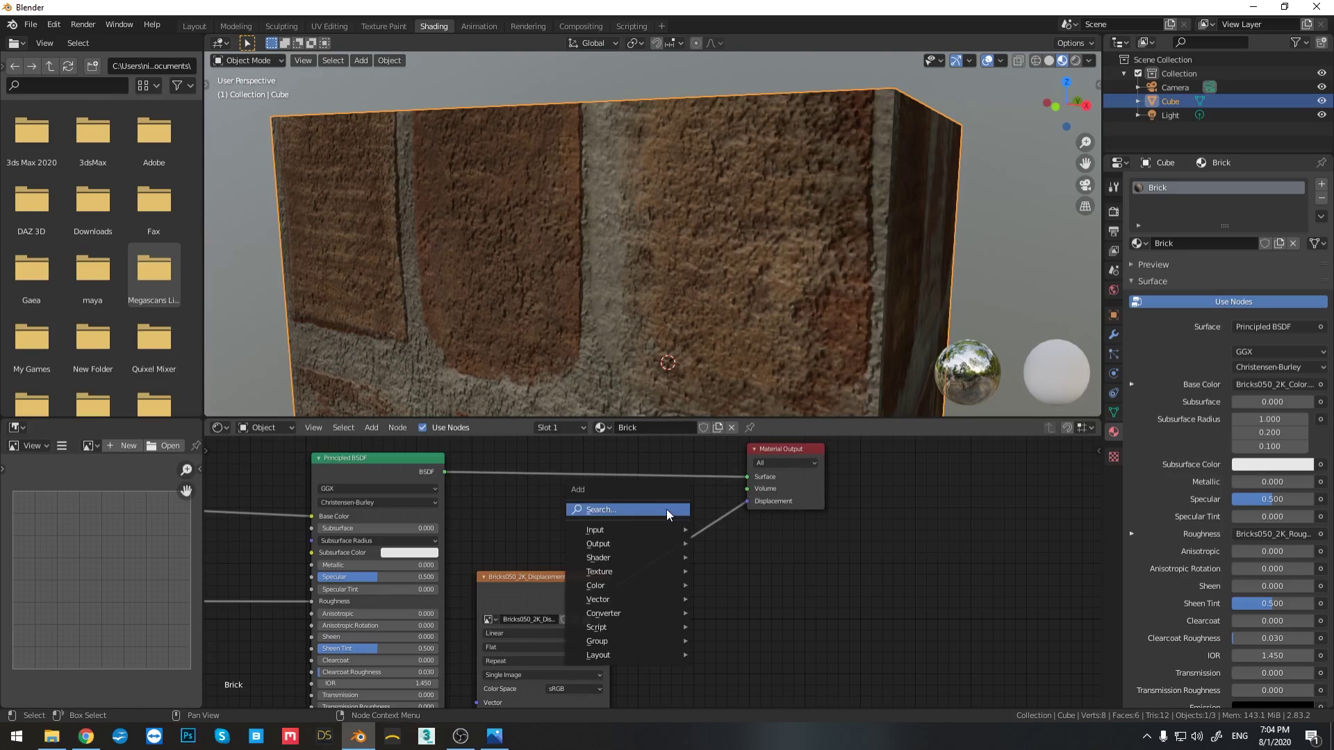
{"action": "left_click", "coordinate": [666, 510]}
{"action": "type", "text": "vec"}
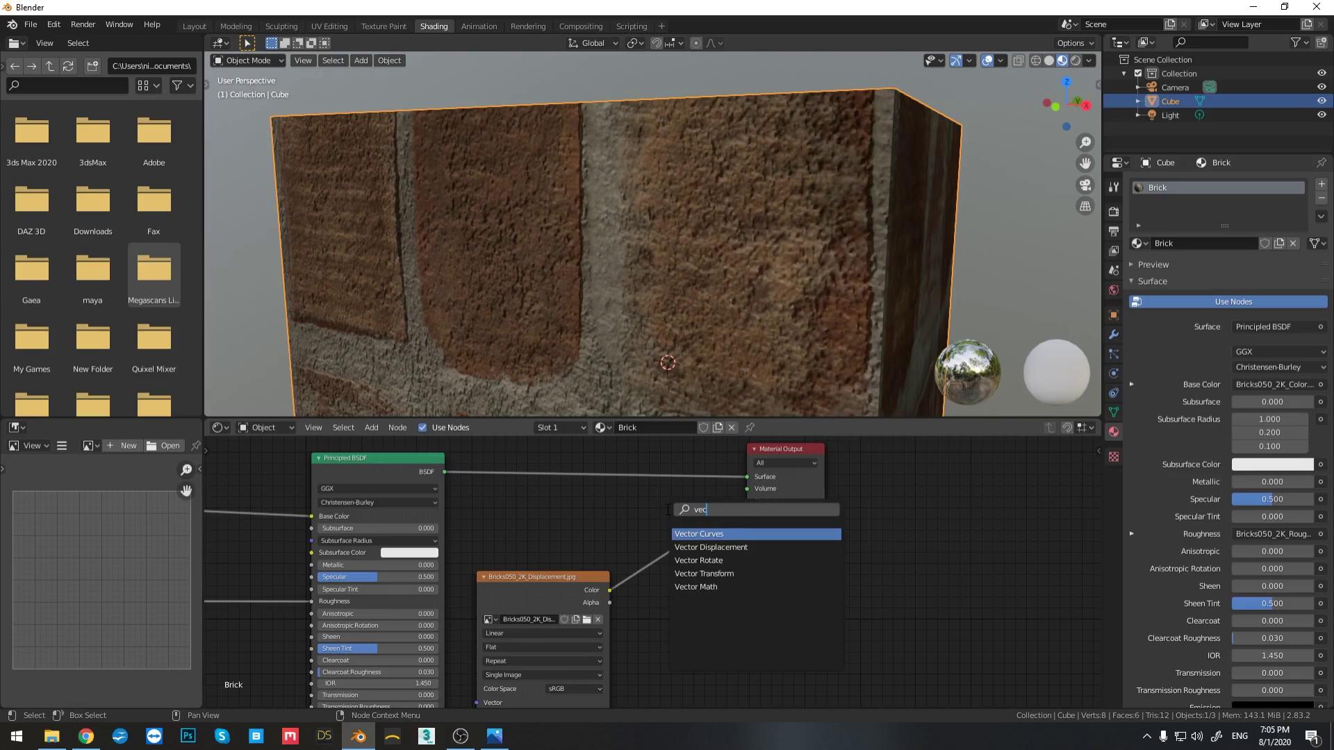
{"action": "type", "text": "to"}
{"action": "left_click", "coordinate": [711, 547]}
{"action": "left_click", "coordinate": [716, 582]}
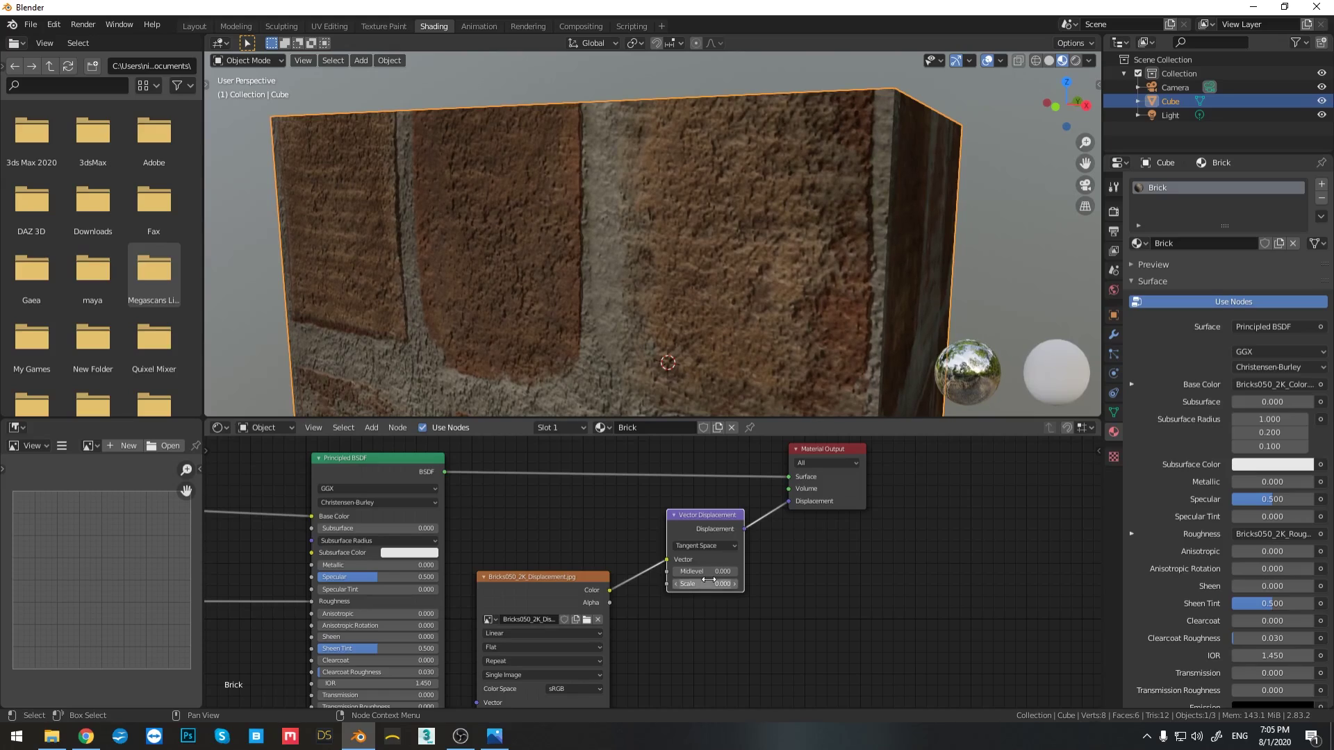
{"action": "left_click_drag", "start_coordinate": [710, 571], "coordinate": [764, 571]}
{"action": "scroll", "coordinate": [618, 448], "scroll_direction": "down", "scroll_amount": 4}
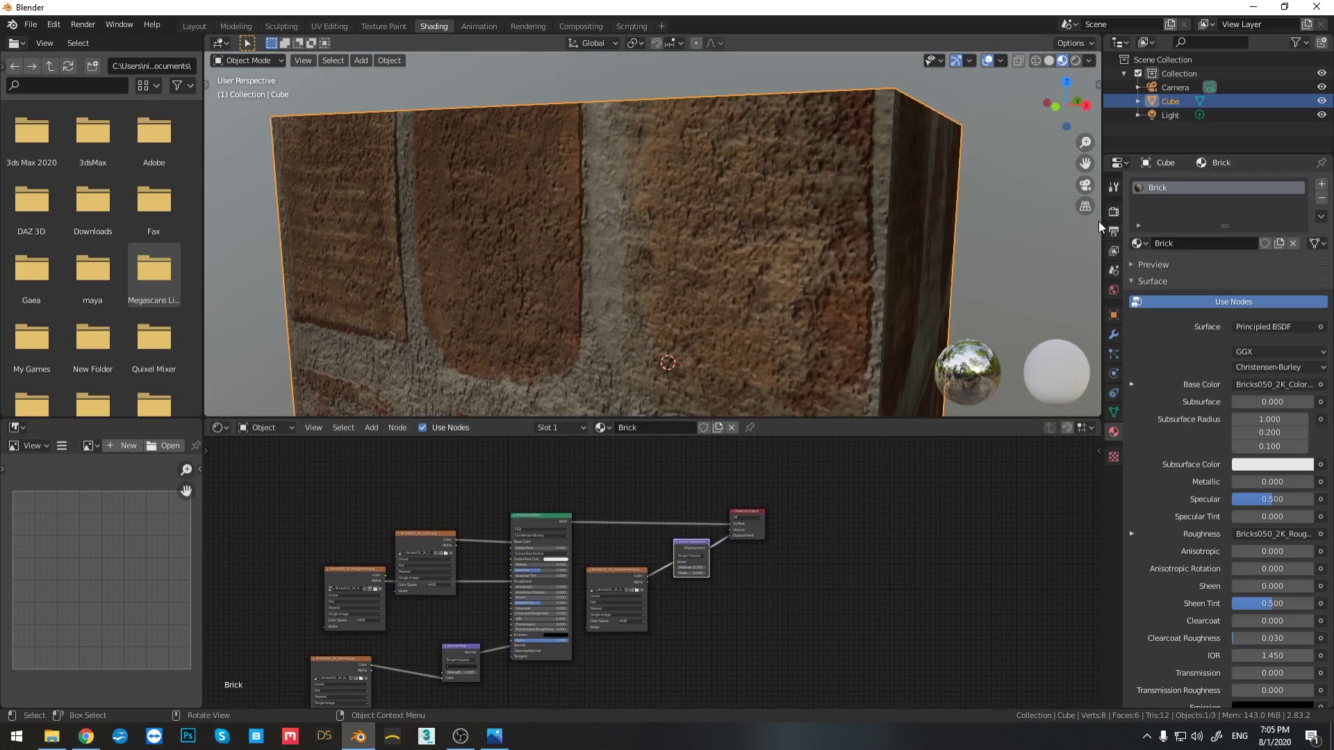
- Set the scene's render engine to Cycles
{"action": "left_click", "coordinate": [1114, 211]}
{"action": "left_click", "coordinate": [1253, 185]}
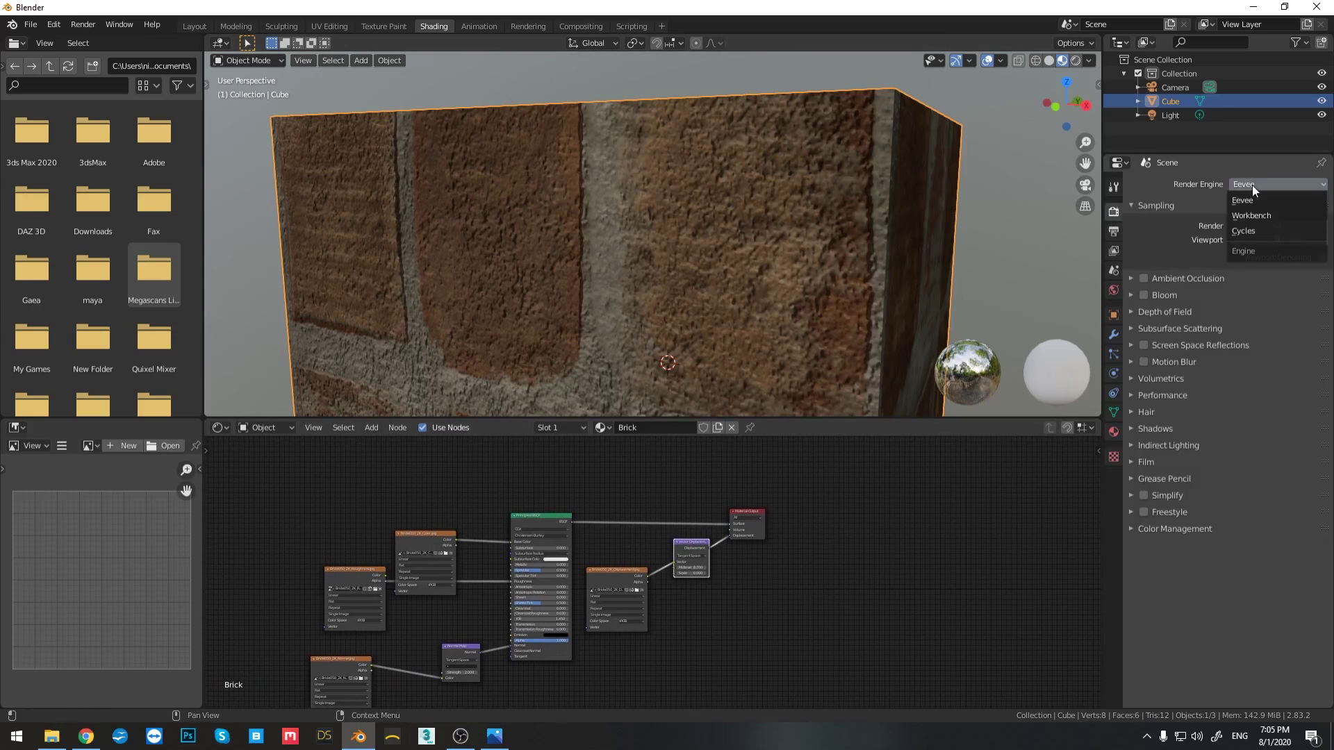
{"action": "left_click", "coordinate": [1244, 230]}
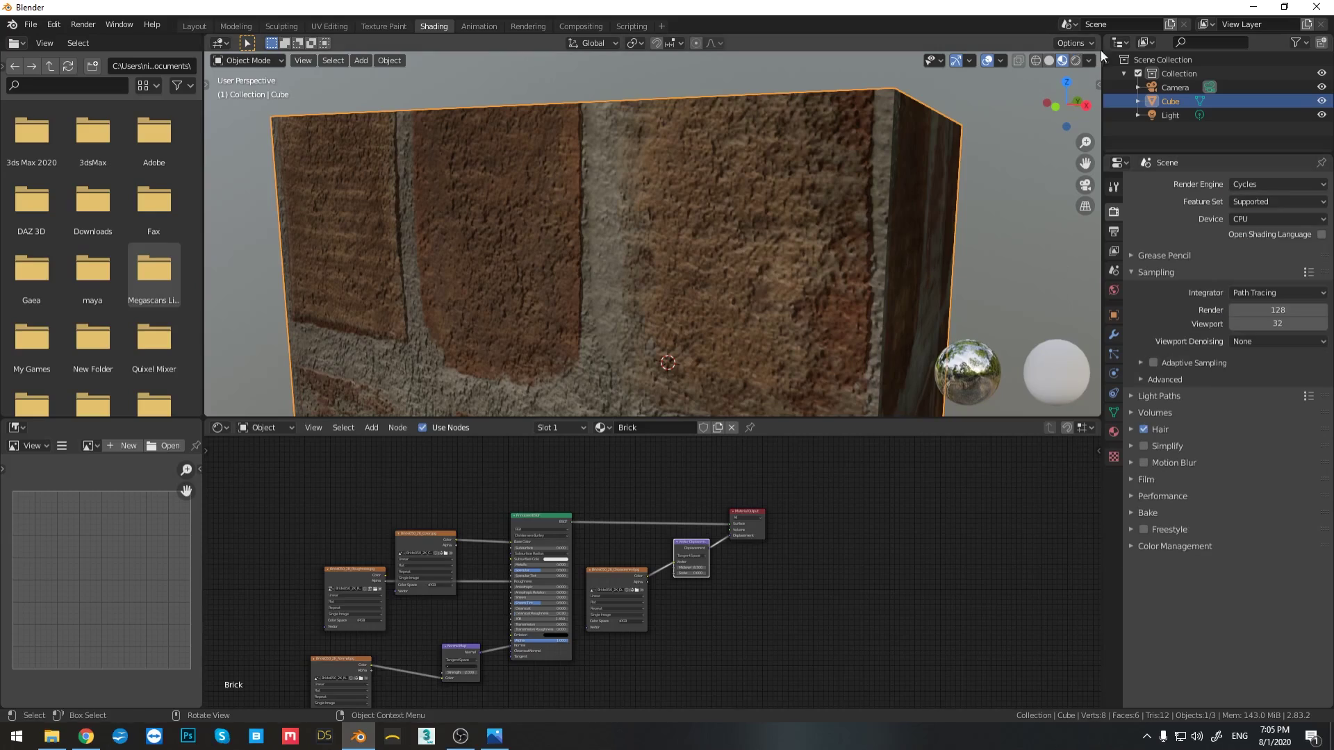
- Examine the brick cube from several angles in Rendered viewport shading and return to Material Preview shading
{"action": "left_click", "coordinate": [1075, 60]}
{"action": "scroll", "coordinate": [876, 216], "scroll_direction": "up", "scroll_amount": 2}
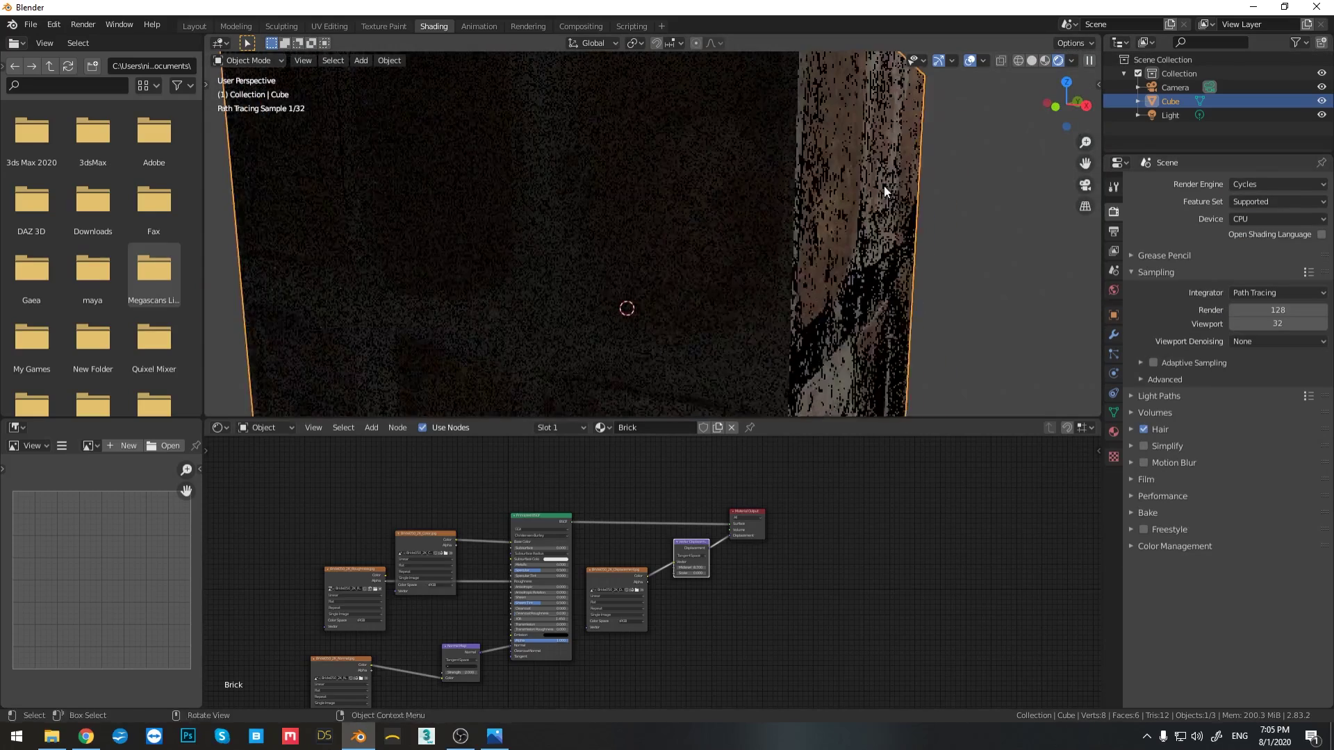
{"action": "middle_click_drag", "start_coordinate": [883, 185], "coordinate": [776, 207]}
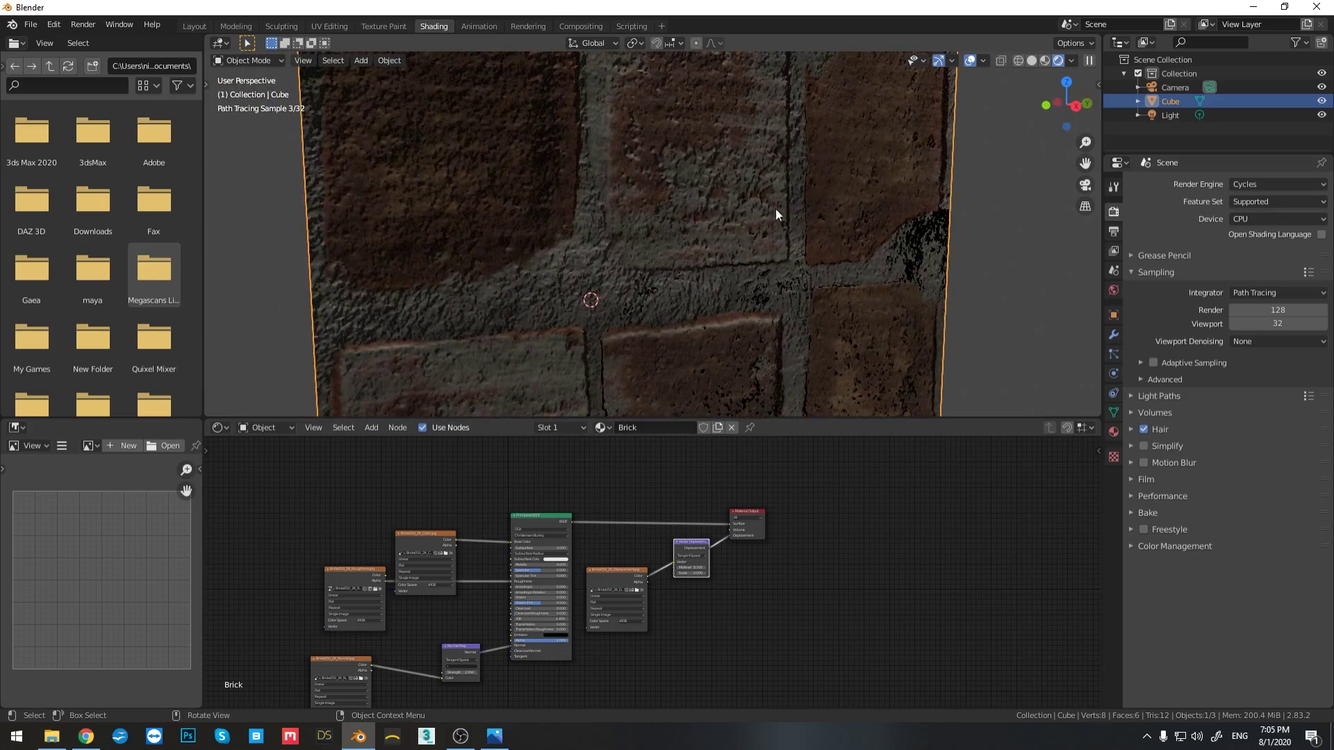
{"action": "middle_click_drag", "start_coordinate": [669, 226], "coordinate": [724, 248]}
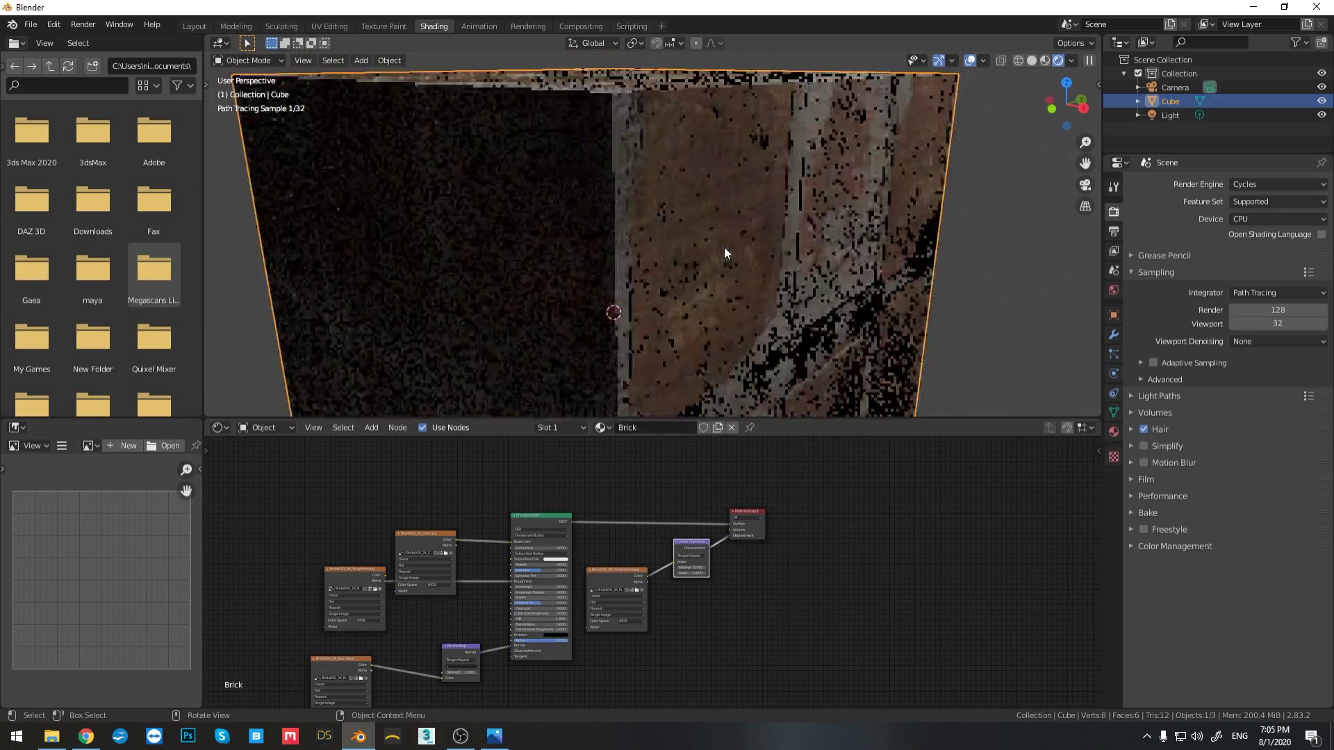
{"action": "scroll", "coordinate": [724, 247], "scroll_direction": "down", "scroll_amount": 2}
{"action": "left_click", "coordinate": [1046, 61]}
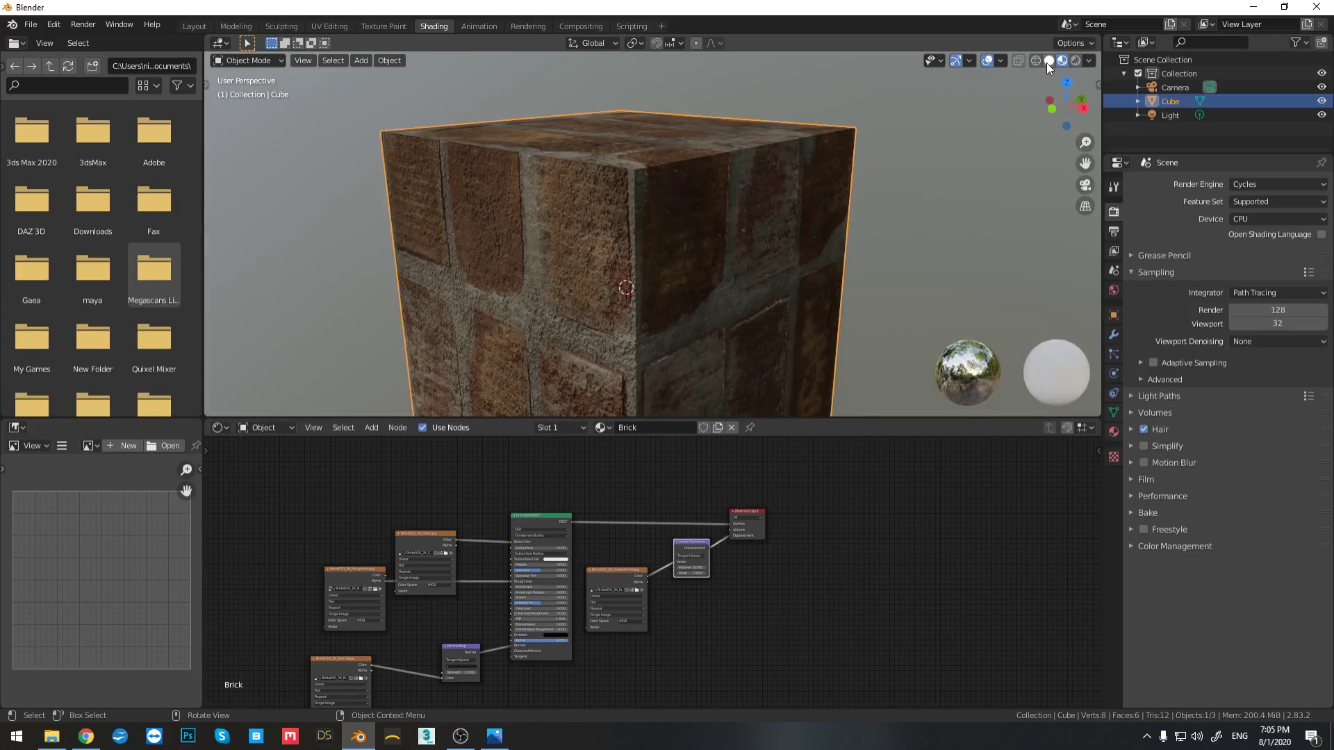
- Detach the Bricks050_2K_Displacement.jpg texture from the Vector Displacement node and move it beside the Bricks050_2K_Normal.jpg texture
{"action": "middle_click_drag", "start_coordinate": [732, 581], "coordinate": [656, 545]}
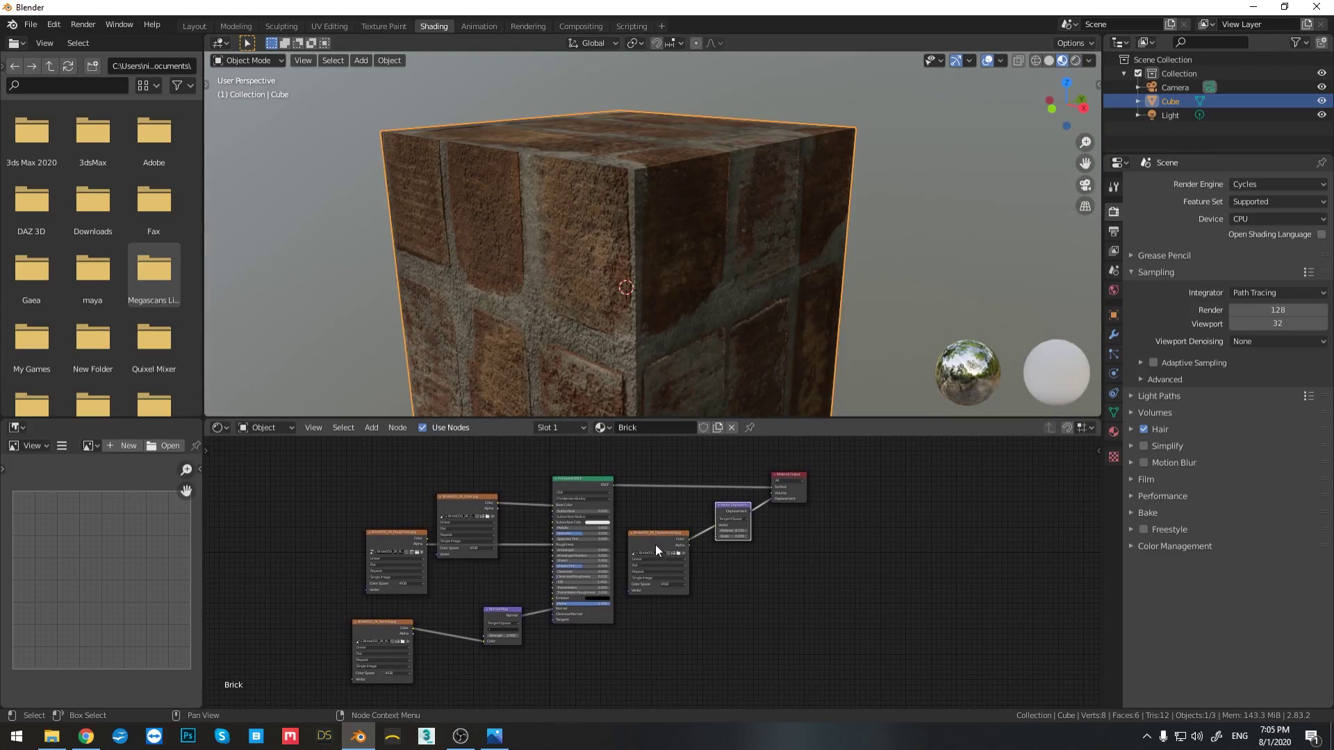
{"action": "scroll", "coordinate": [712, 526], "scroll_direction": "up", "scroll_amount": 2}
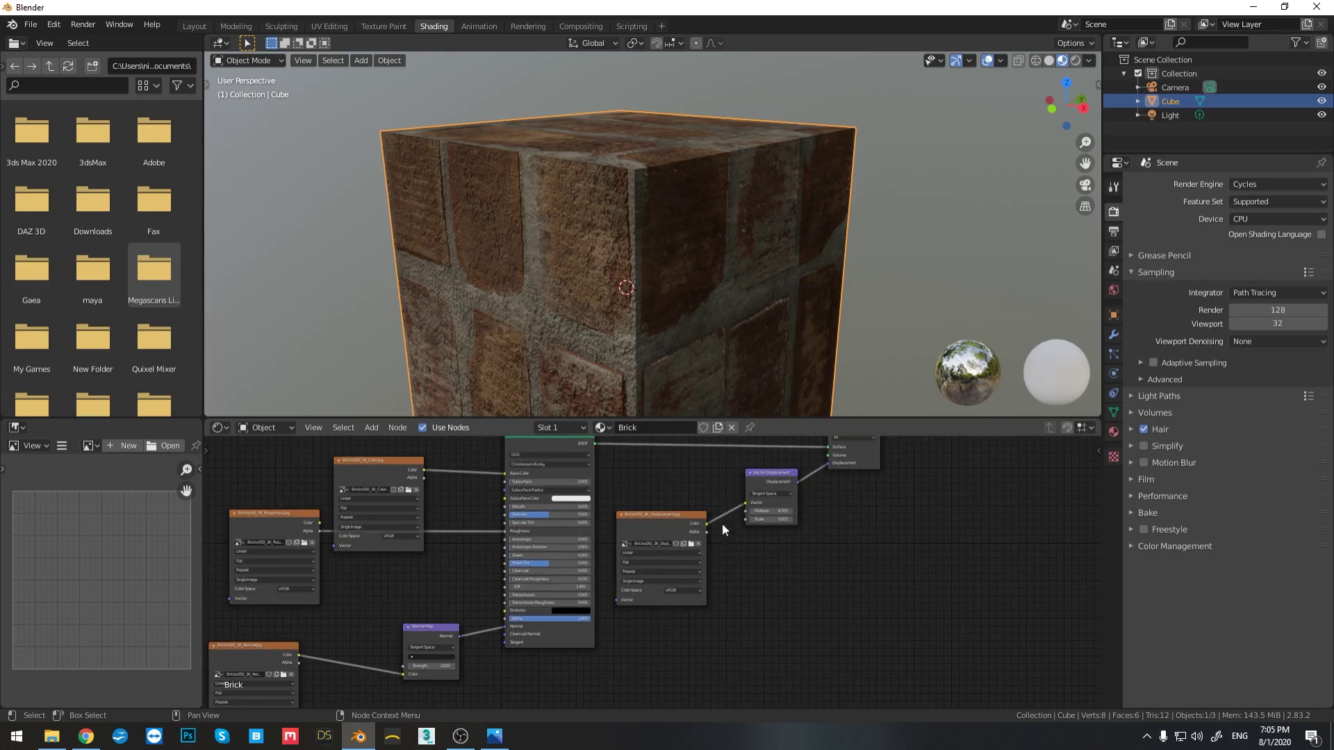
{"action": "left_click_drag", "start_coordinate": [671, 514], "coordinate": [393, 595], "text": "alt"}
{"action": "middle_click_drag", "start_coordinate": [393, 595], "coordinate": [520, 533]}
{"action": "left_click_drag", "start_coordinate": [530, 552], "coordinate": [321, 563]}
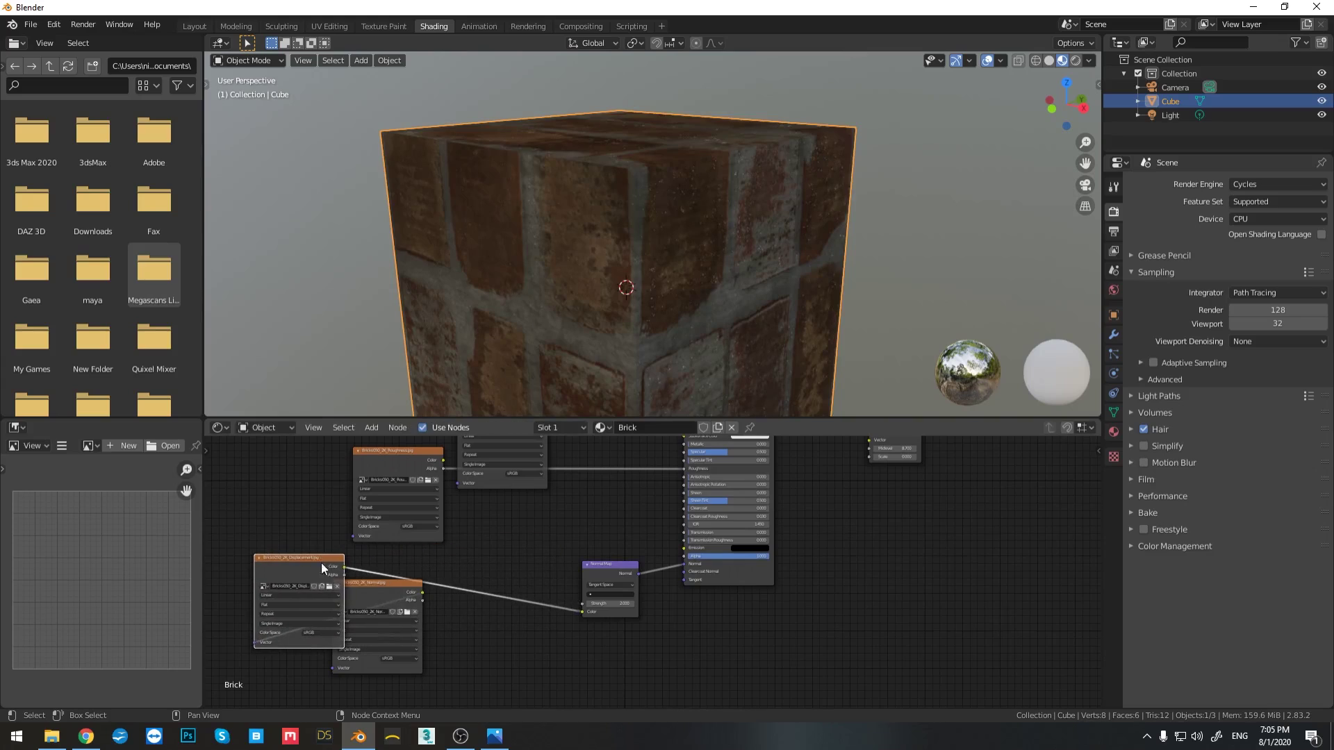
- Disconnect the Normal Map's Color input and the link between the two textures, with the Normal texture placed directly beneath the Displacement texture
{"action": "left_click_drag", "start_coordinate": [587, 610], "coordinate": [514, 583]}
{"action": "left_click_drag", "start_coordinate": [413, 595], "coordinate": [479, 640]}
{"action": "scroll", "coordinate": [492, 628], "scroll_direction": "up", "scroll_amount": 3}
{"action": "left_click_drag", "start_coordinate": [506, 559], "coordinate": [473, 600]}
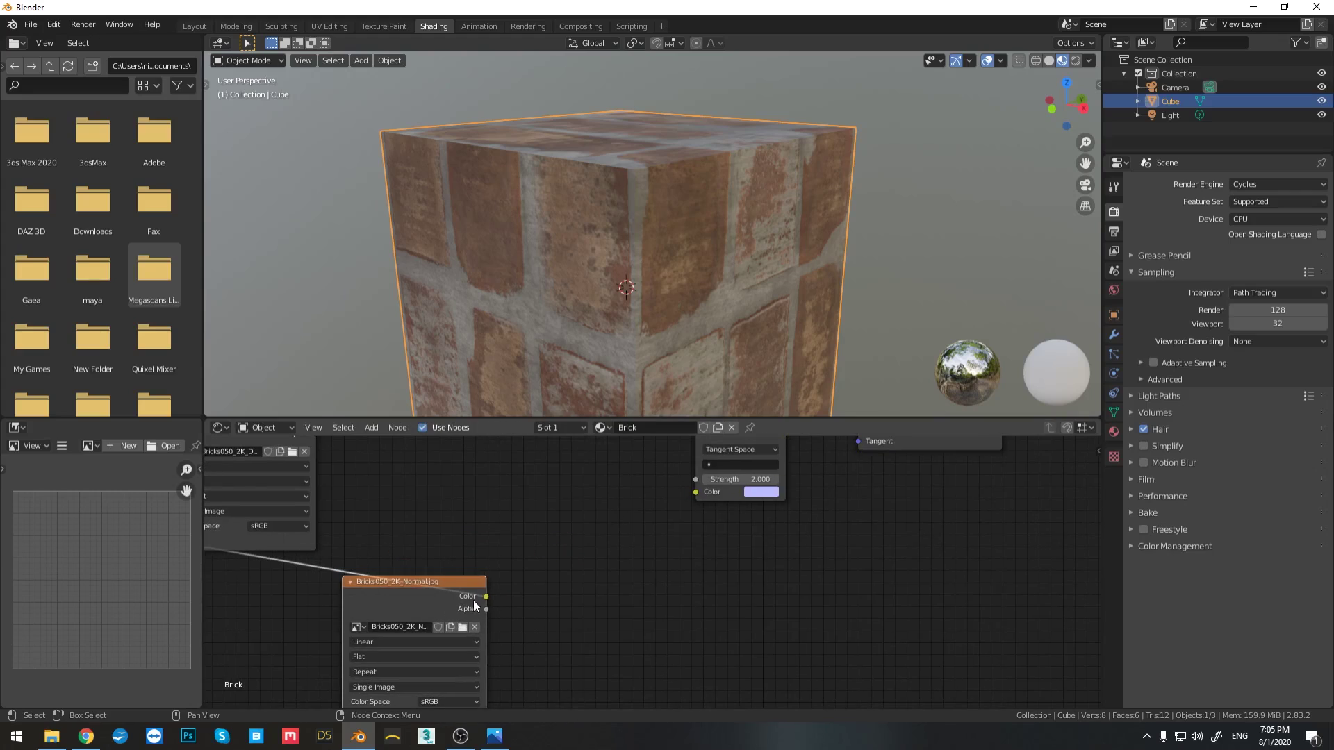
{"action": "middle_click_drag", "start_coordinate": [229, 539], "coordinate": [401, 513]}
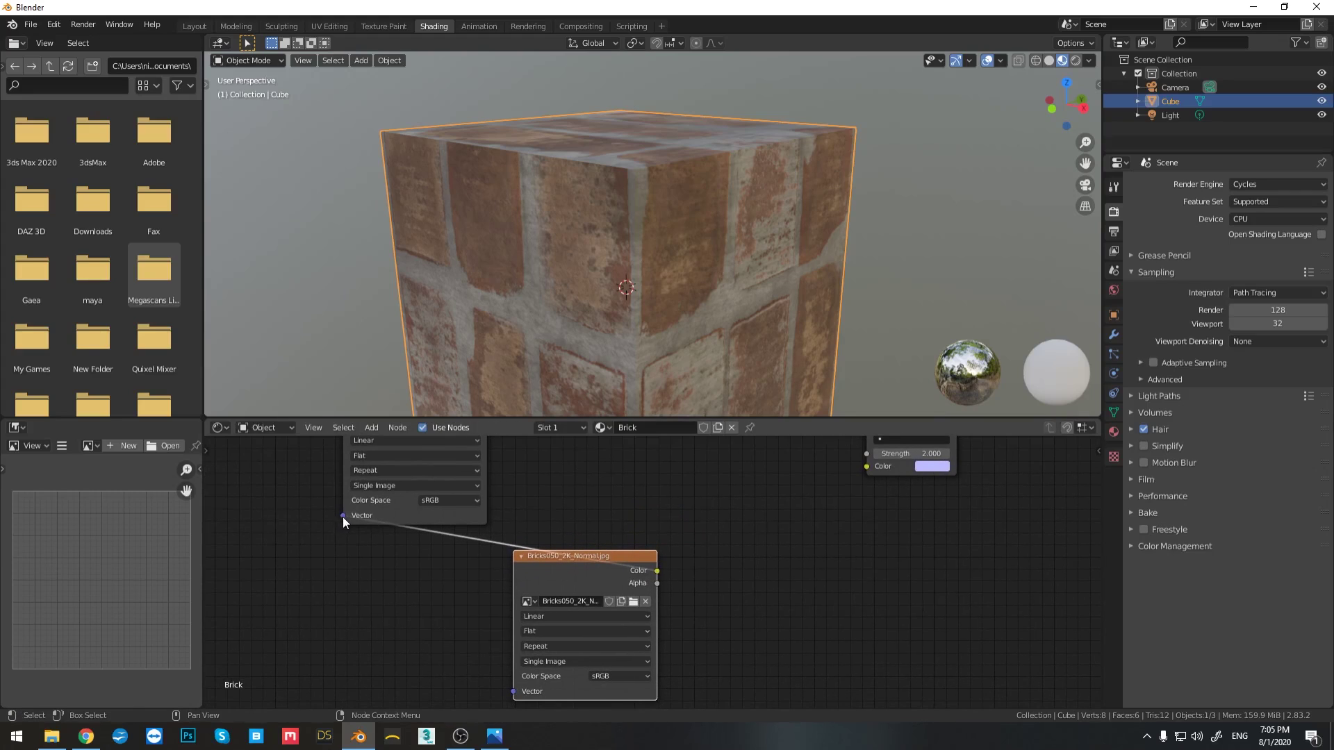
{"action": "left_click_drag", "start_coordinate": [343, 516], "coordinate": [445, 545]}
{"action": "left_click_drag", "start_coordinate": [542, 559], "coordinate": [365, 554]}
{"action": "scroll", "coordinate": [566, 509], "scroll_direction": "down", "scroll_amount": 5}
{"action": "middle_click_drag", "start_coordinate": [566, 509], "coordinate": [619, 568]}
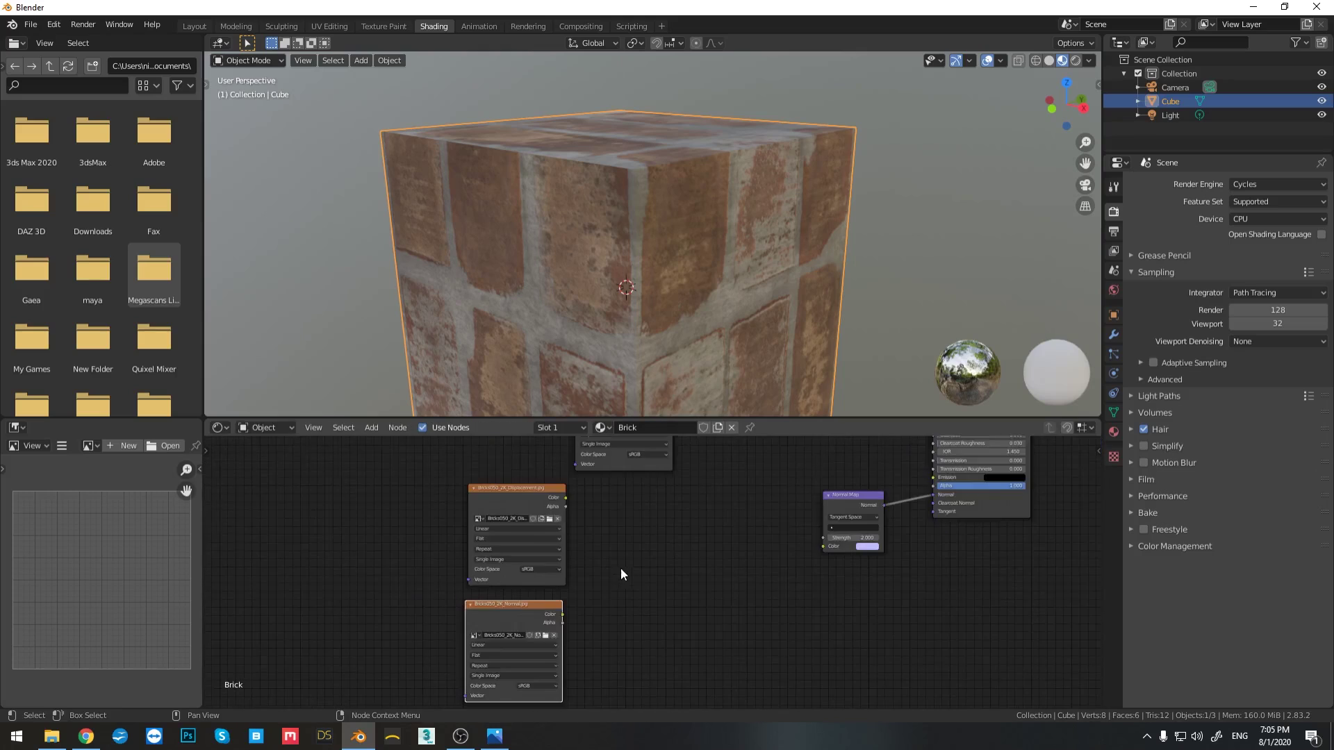
- Move the Displacement and Normal texture nodes together closer to the Normal Map node
{"action": "scroll", "coordinate": [621, 574], "scroll_direction": "down", "scroll_amount": 1}
{"action": "left_click_drag", "start_coordinate": [467, 507], "coordinate": [595, 635]}
{"action": "left_click_drag", "start_coordinate": [564, 560], "coordinate": [664, 564]}
{"action": "middle_click_drag", "start_coordinate": [697, 552], "coordinate": [567, 583]}
{"action": "scroll", "coordinate": [560, 528], "scroll_direction": "up", "scroll_amount": 4}
{"action": "left_click", "coordinate": [560, 528]}
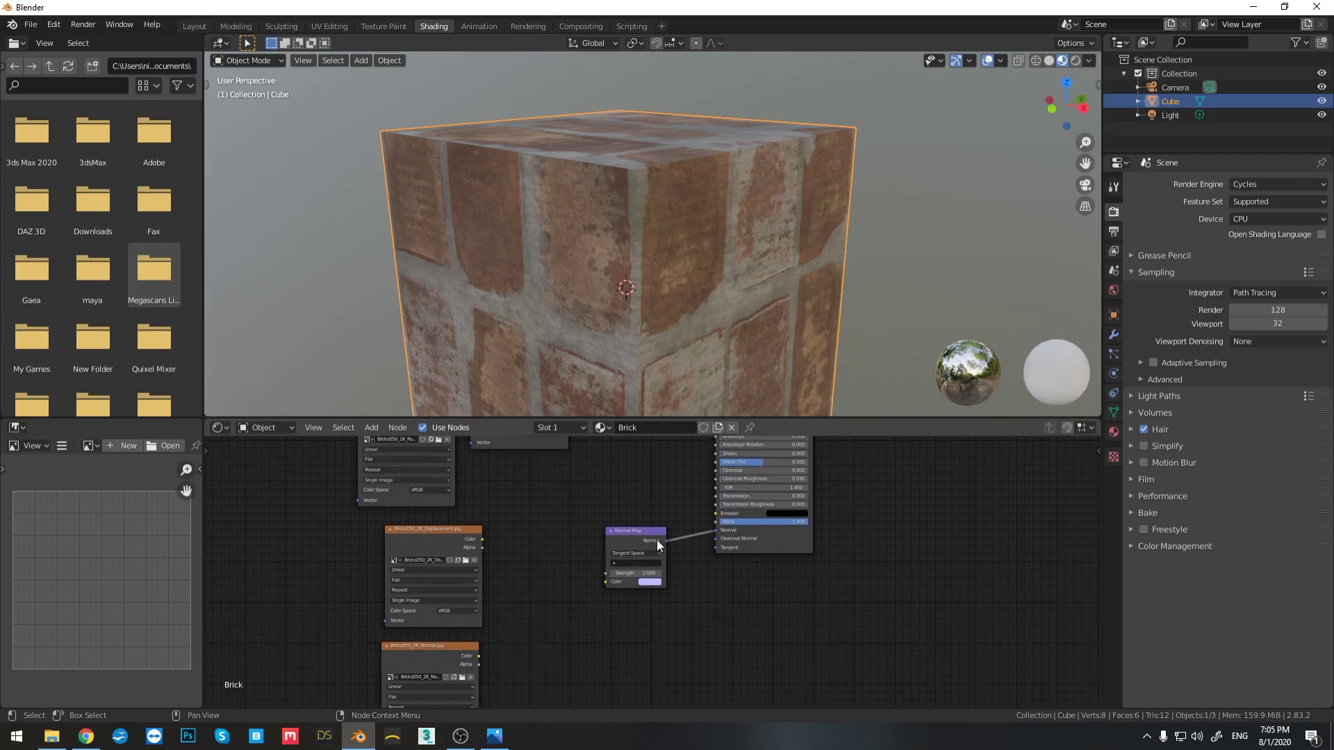
- Delete the Normal Map node and add a Bump node in its place
{"action": "left_click", "coordinate": [656, 540]}
{"action": "key", "text": "x"}
{"action": "key", "text": "shift+a"}
{"action": "left_click", "coordinate": [585, 542]}
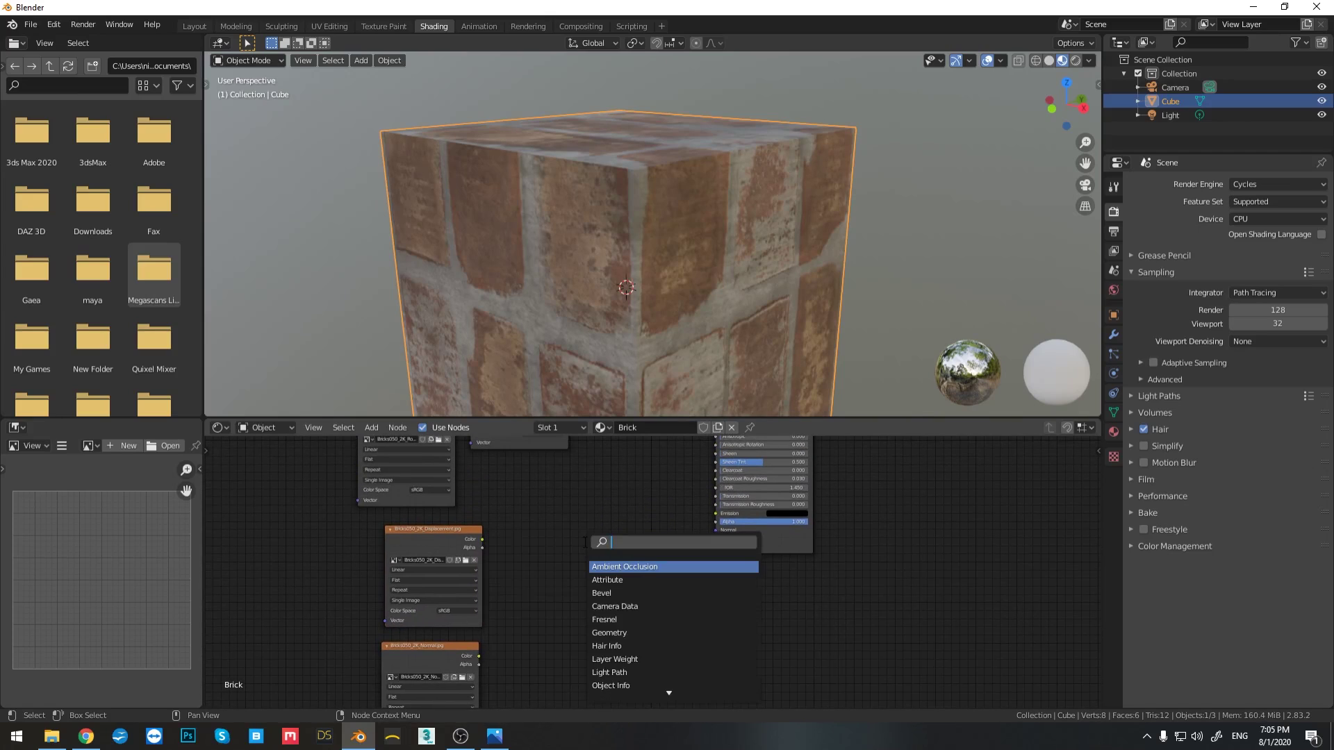
{"action": "type", "text": "bump"}
{"action": "key", "text": "Return"}
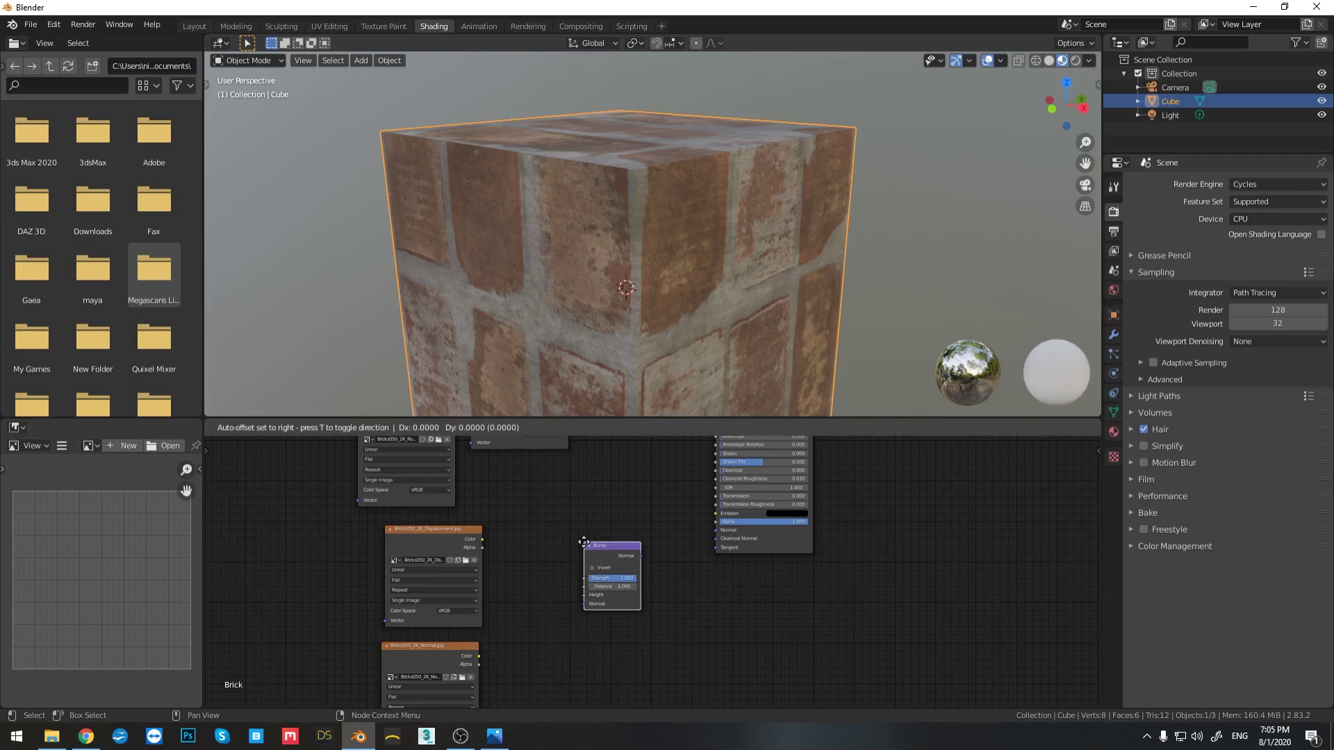
{"action": "left_click", "coordinate": [592, 538]}
{"action": "scroll", "coordinate": [596, 602], "scroll_direction": "up", "scroll_amount": 3}
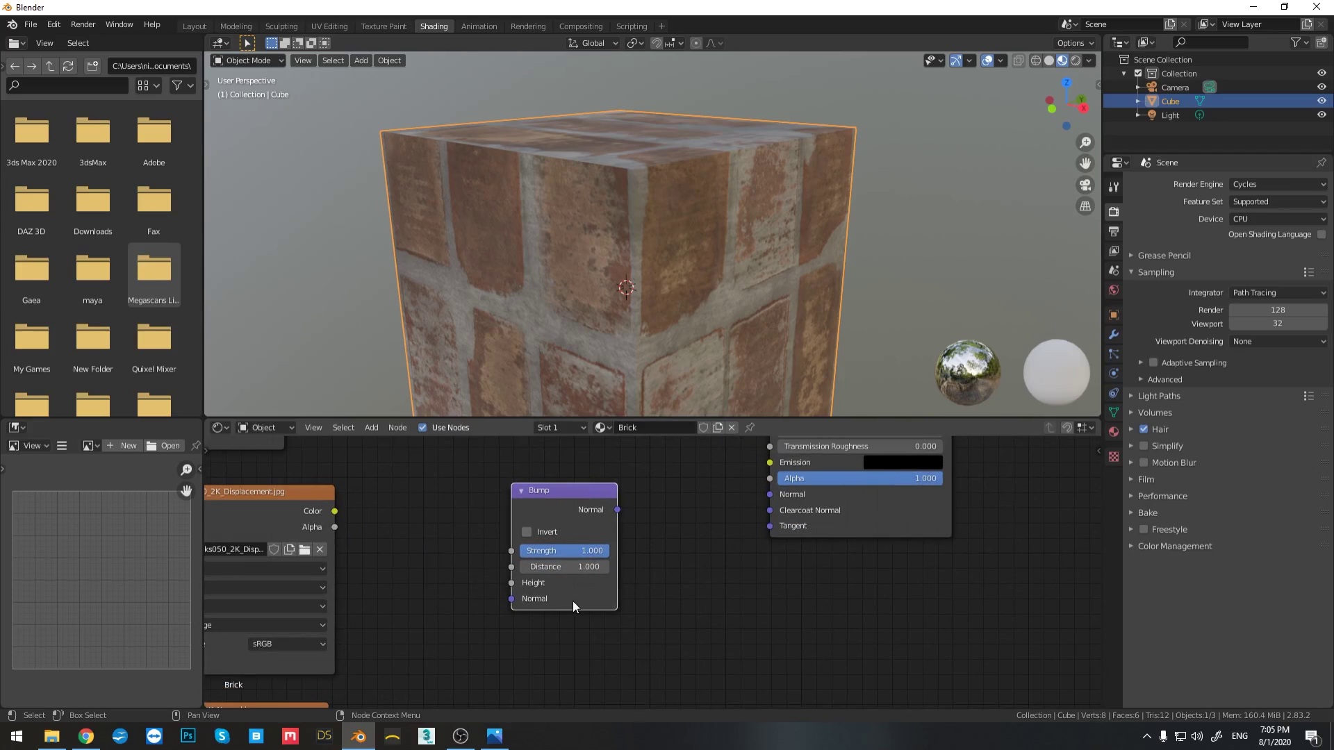
- Connect the Normal texture's Color output to the Bump's Normal input, and the Bump's Normal output to the Principled BSDF's Normal input
{"action": "scroll", "coordinate": [569, 611], "scroll_direction": "down", "scroll_amount": 3}
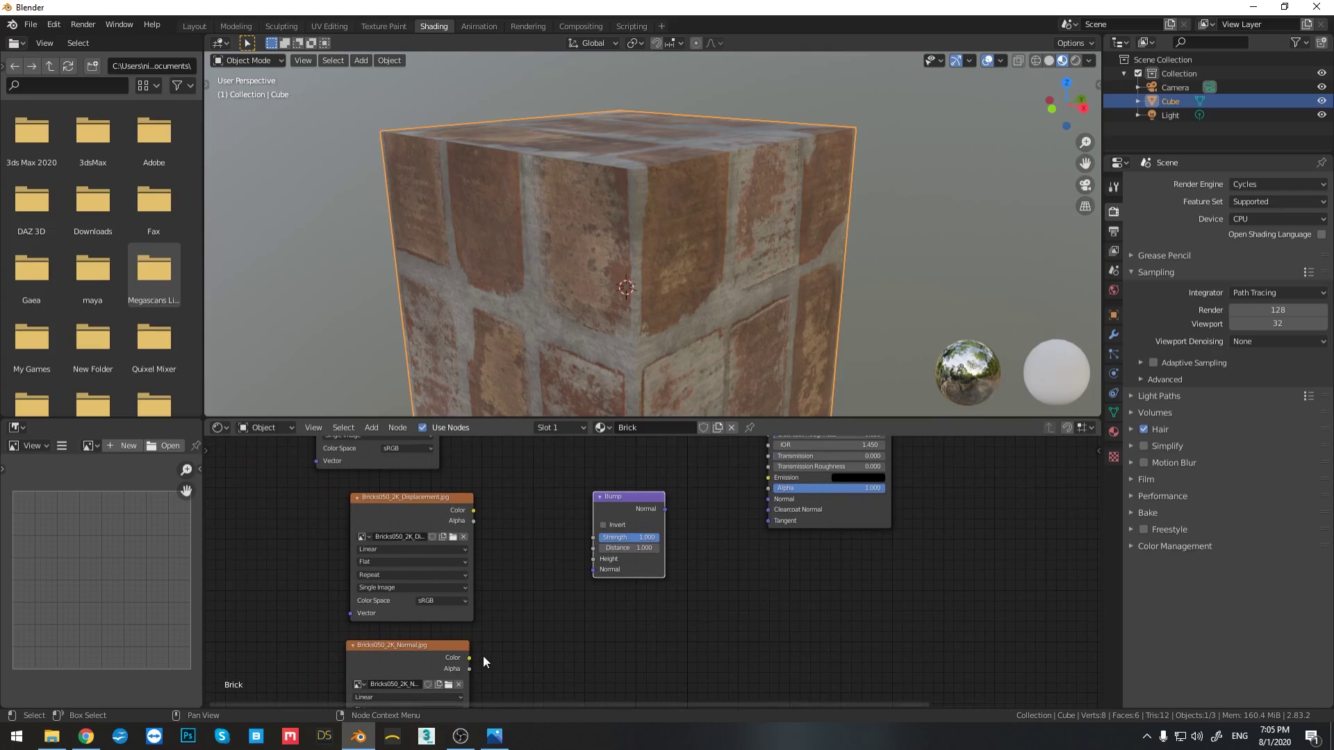
{"action": "left_click_drag", "start_coordinate": [470, 658], "coordinate": [599, 572]}
{"action": "middle_click_drag", "start_coordinate": [616, 569], "coordinate": [559, 606]}
{"action": "left_click_drag", "start_coordinate": [607, 546], "coordinate": [625, 549]}
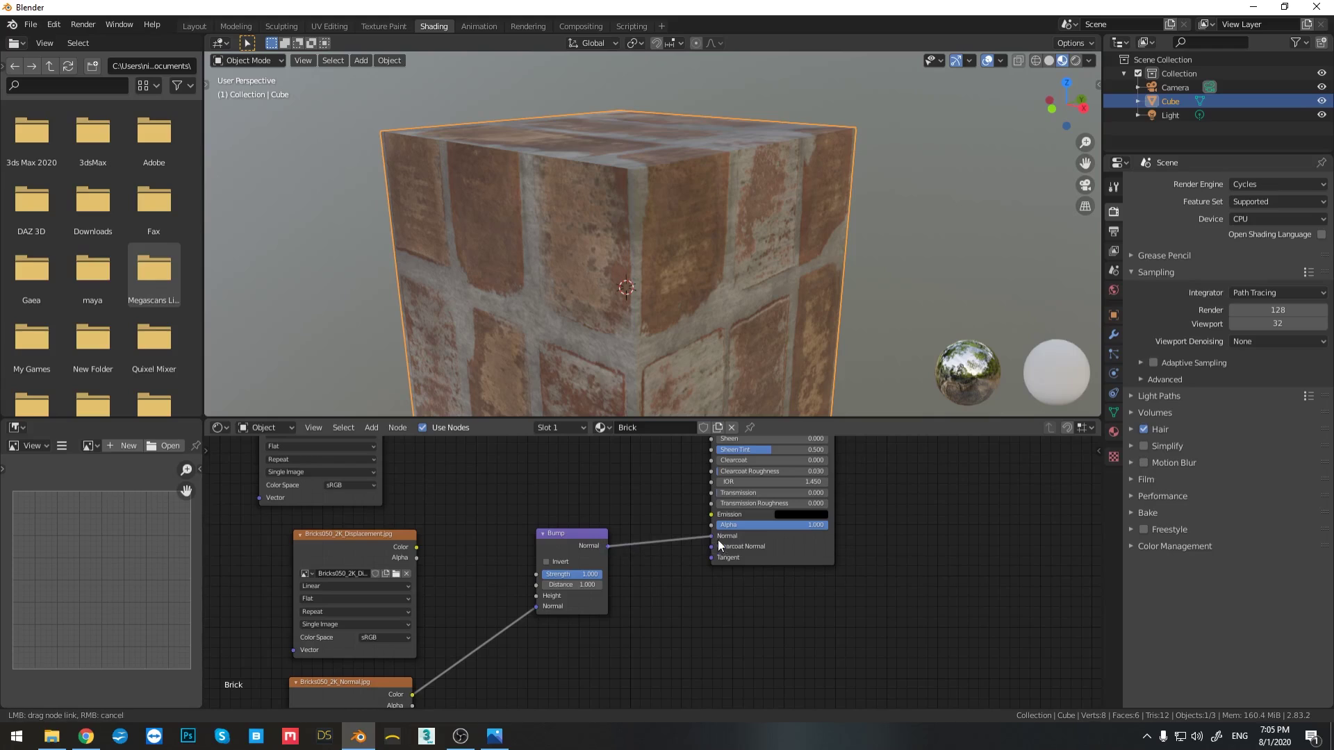
{"action": "left_click_drag", "start_coordinate": [718, 540], "coordinate": [720, 539]}
- Set the Bump node's Distance to 1.700 and connect the Displacement texture's Color output to its Height input
{"action": "middle_click_drag", "start_coordinate": [652, 564], "coordinate": [728, 540]}
{"action": "scroll", "coordinate": [730, 538], "scroll_direction": "up", "scroll_amount": 8}
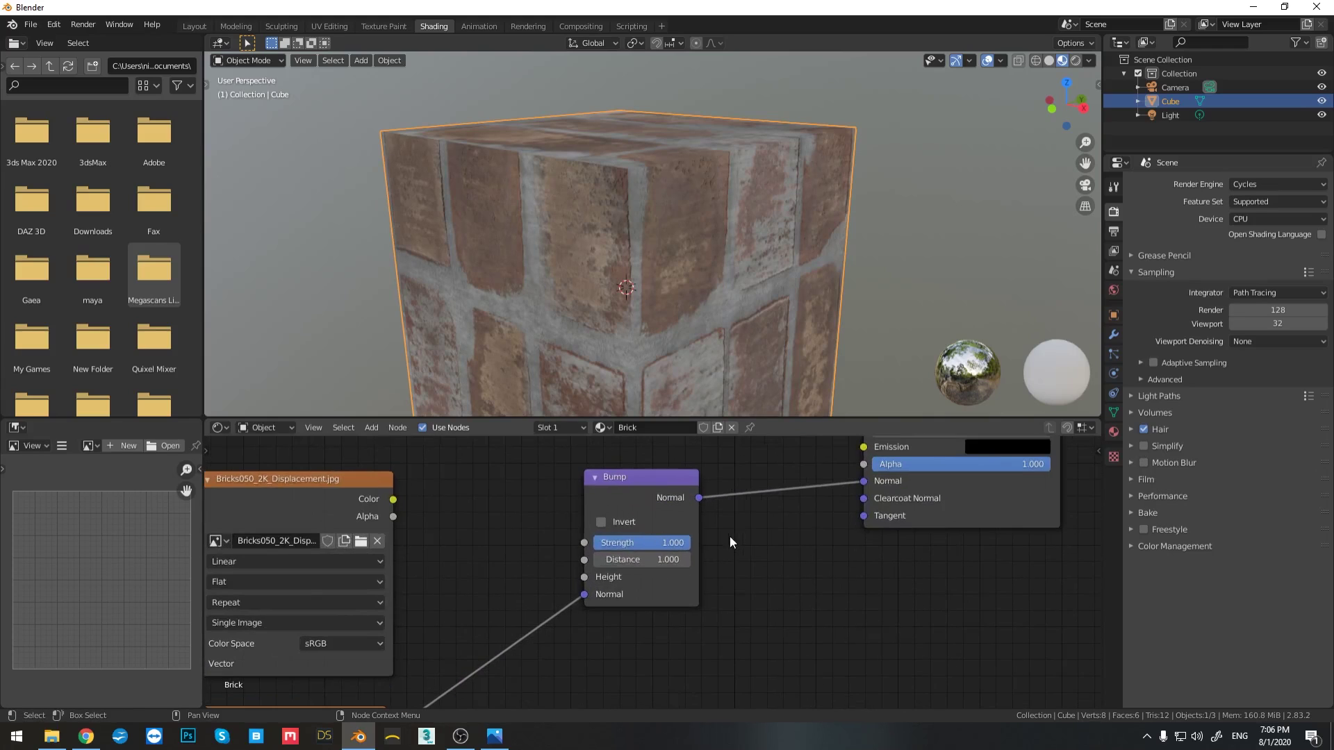
{"action": "left_click_drag", "start_coordinate": [646, 557], "coordinate": [674, 557]}
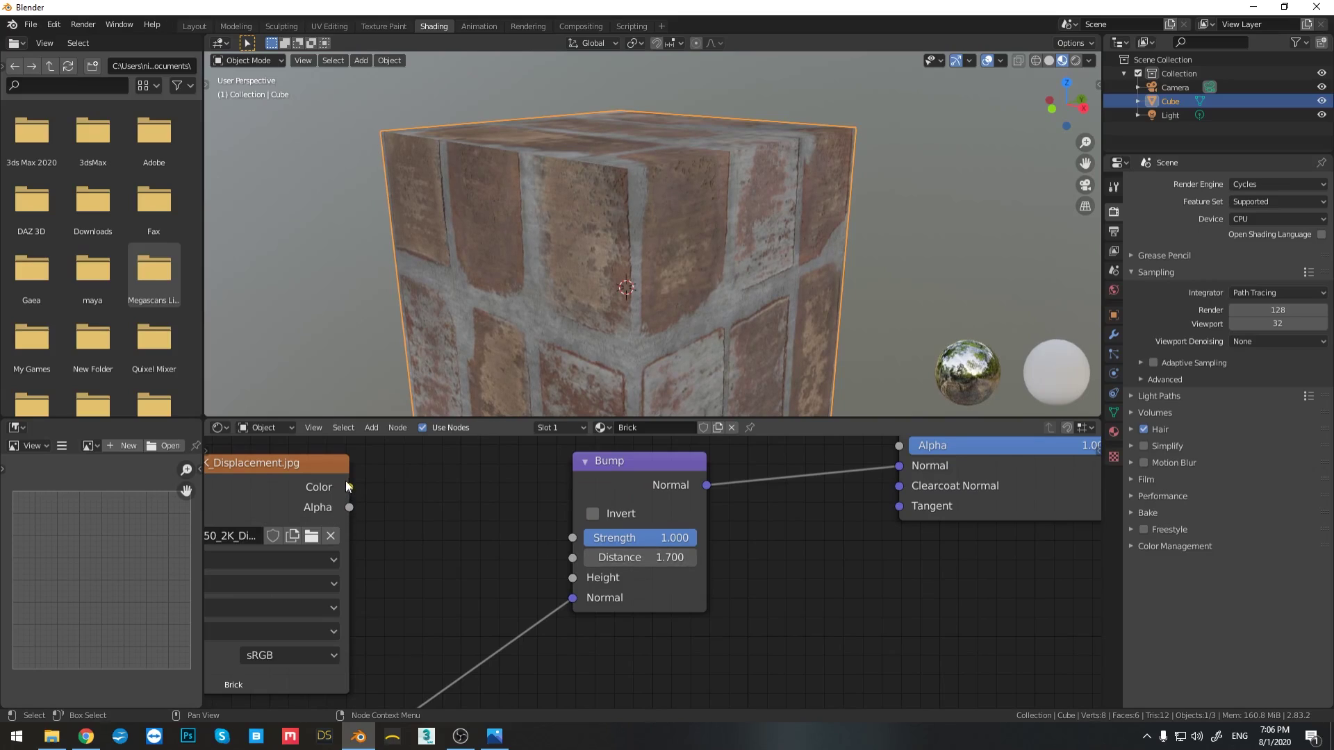
{"action": "middle_click_drag", "start_coordinate": [502, 529], "coordinate": [622, 559]}
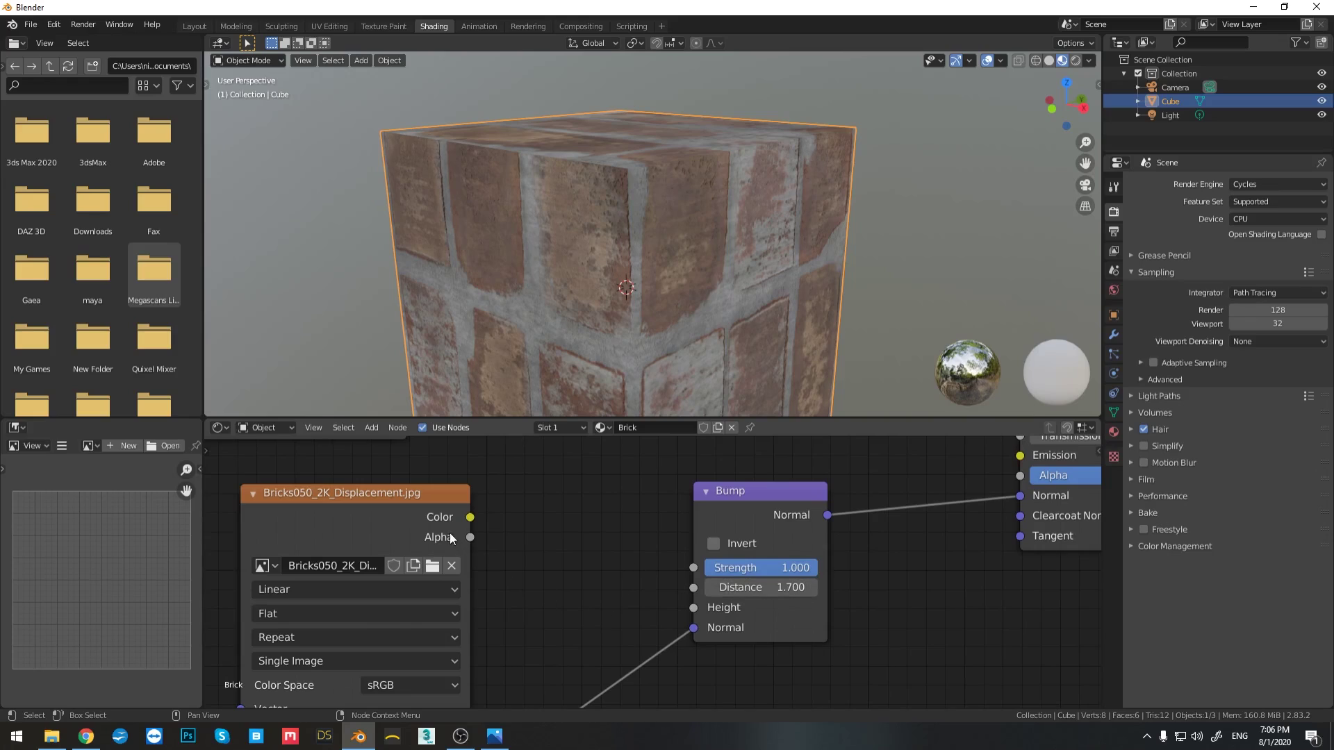
{"action": "left_click_drag", "start_coordinate": [470, 517], "coordinate": [571, 554]}
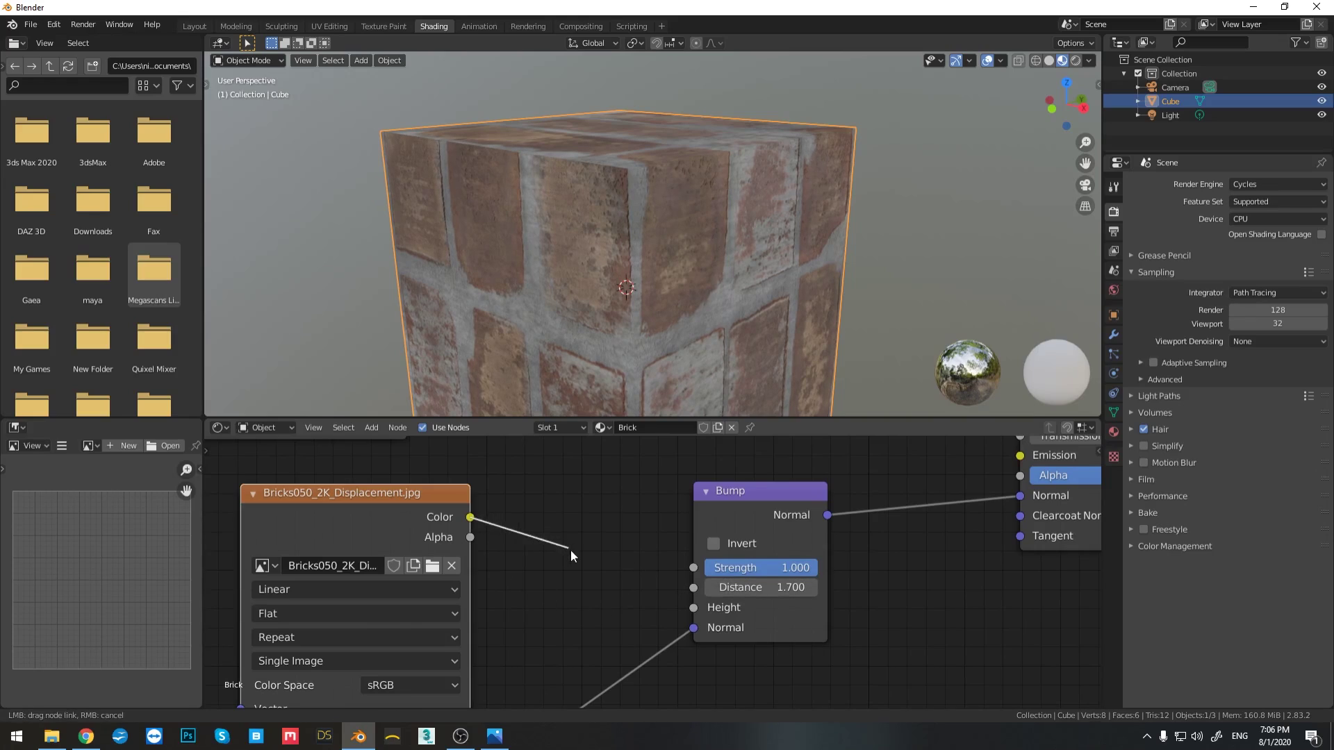
{"action": "left_click_drag", "start_coordinate": [668, 587], "coordinate": [694, 607]}
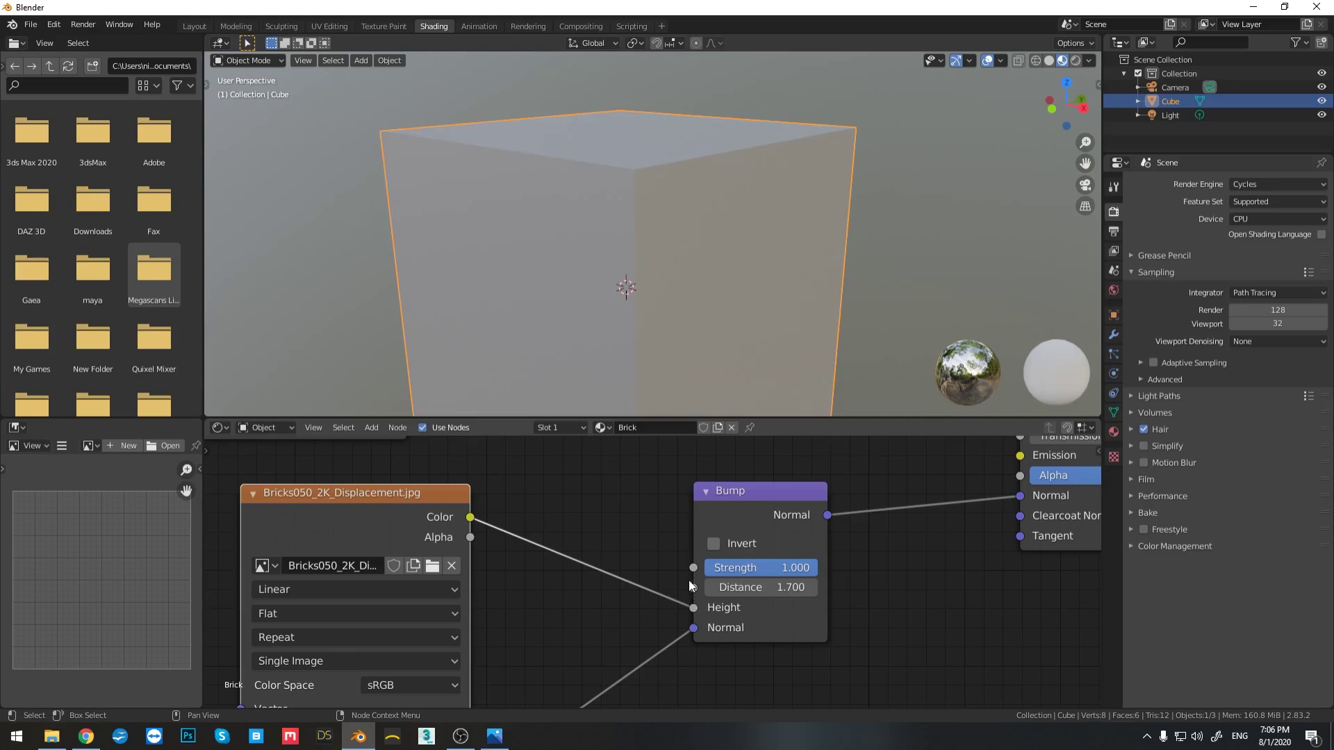
- Raise the Bump node's Distance to 14.000 and review the whole cube and node tree
{"action": "mouse_move", "coordinate": [756, 589]}
{"action": "left_mouse_down"}
{"action": "mouse_move", "coordinate": [820, 589]}
{"action": "mouse_move", "coordinate": [806, 588]}
{"action": "left_mouse_up"}
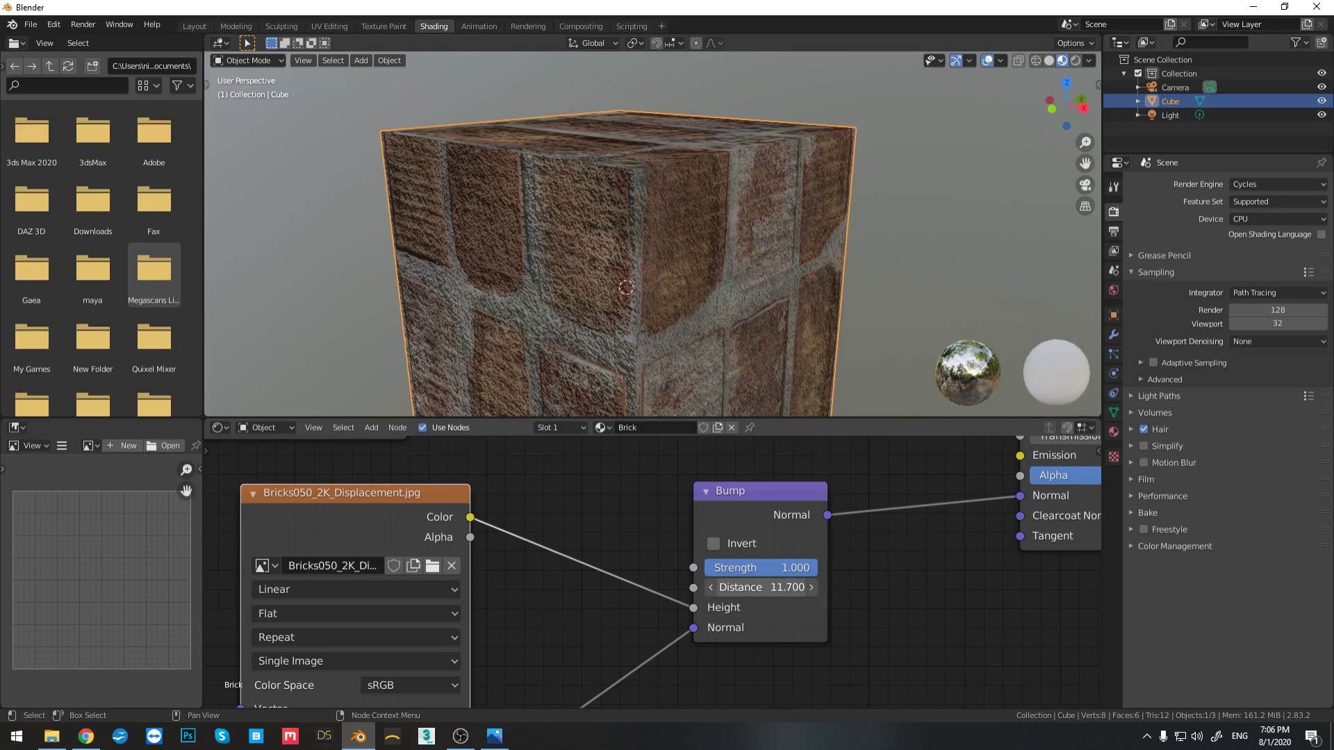
{"action": "left_click_drag", "start_coordinate": [761, 588], "coordinate": [806, 588]}
{"action": "scroll", "coordinate": [627, 303], "scroll_direction": "down", "scroll_amount": 5}
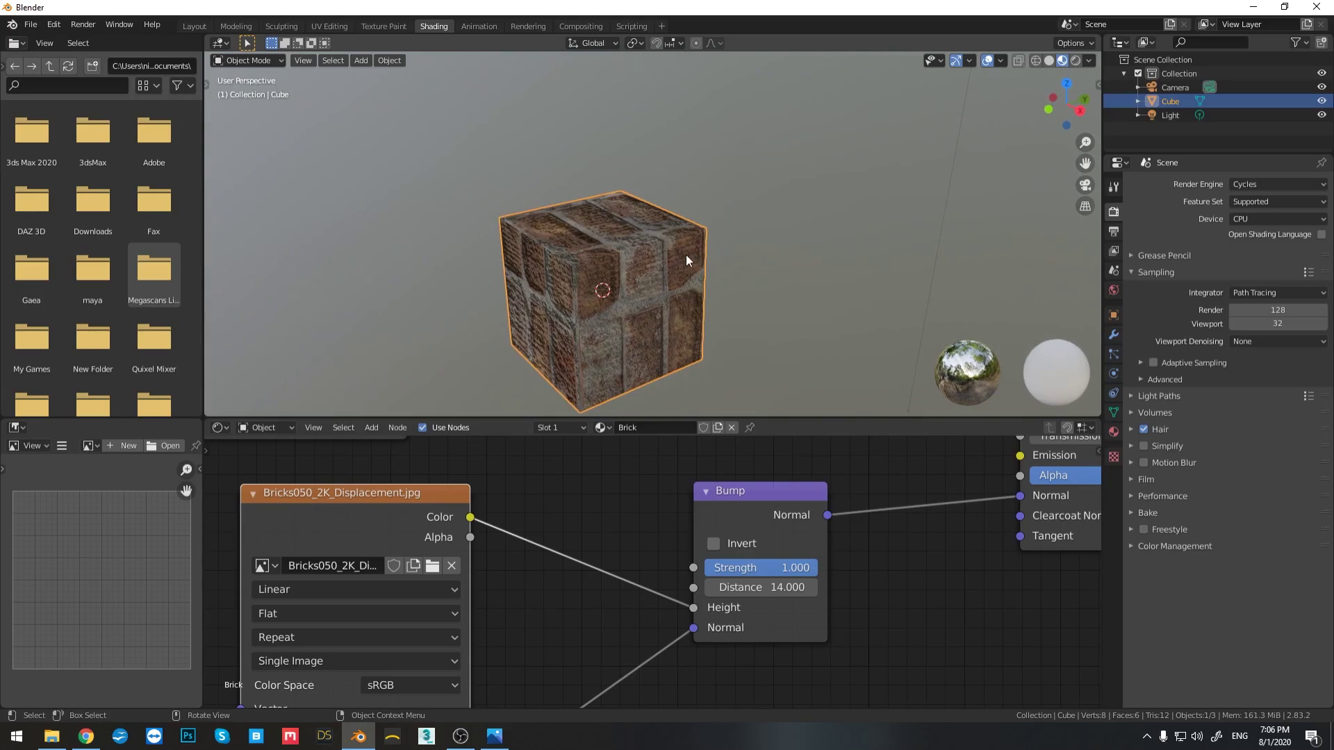
{"action": "scroll", "coordinate": [743, 490], "scroll_direction": "down", "scroll_amount": 7}
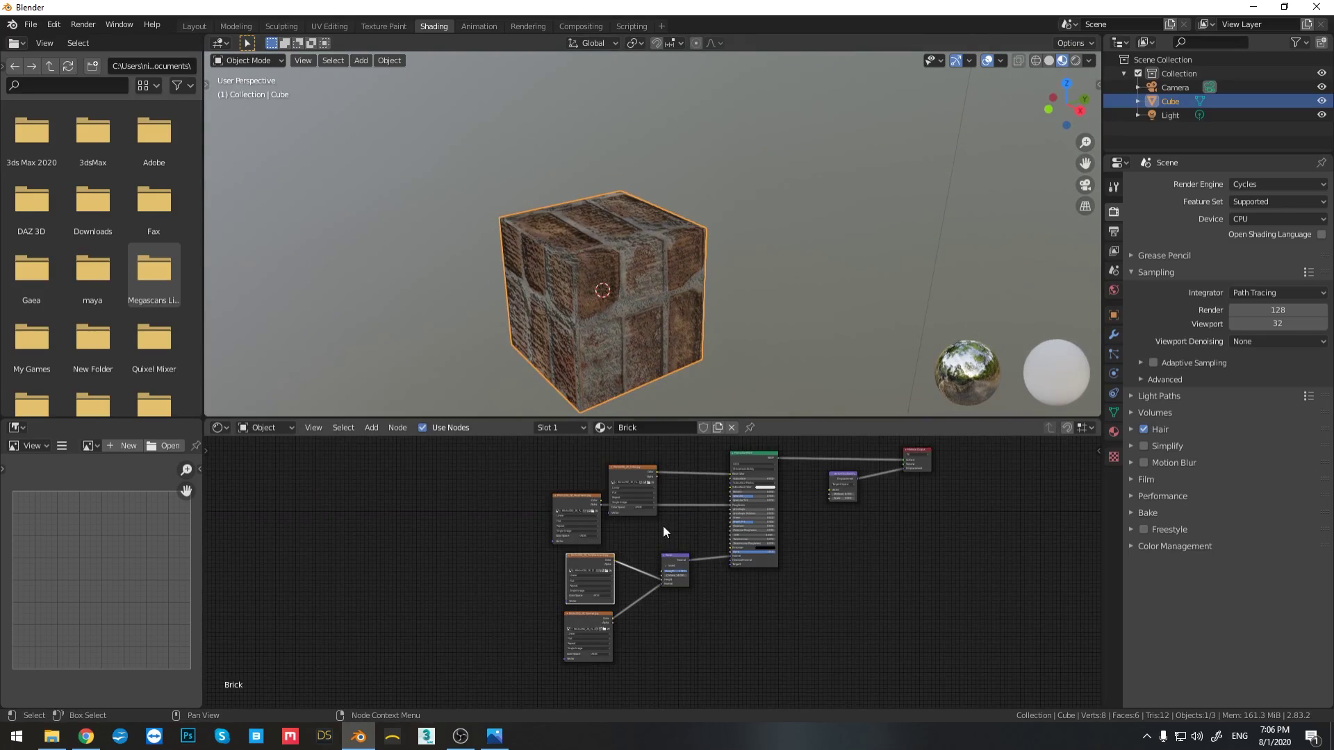
{"action": "middle_click_drag", "start_coordinate": [729, 512], "coordinate": [662, 531]}
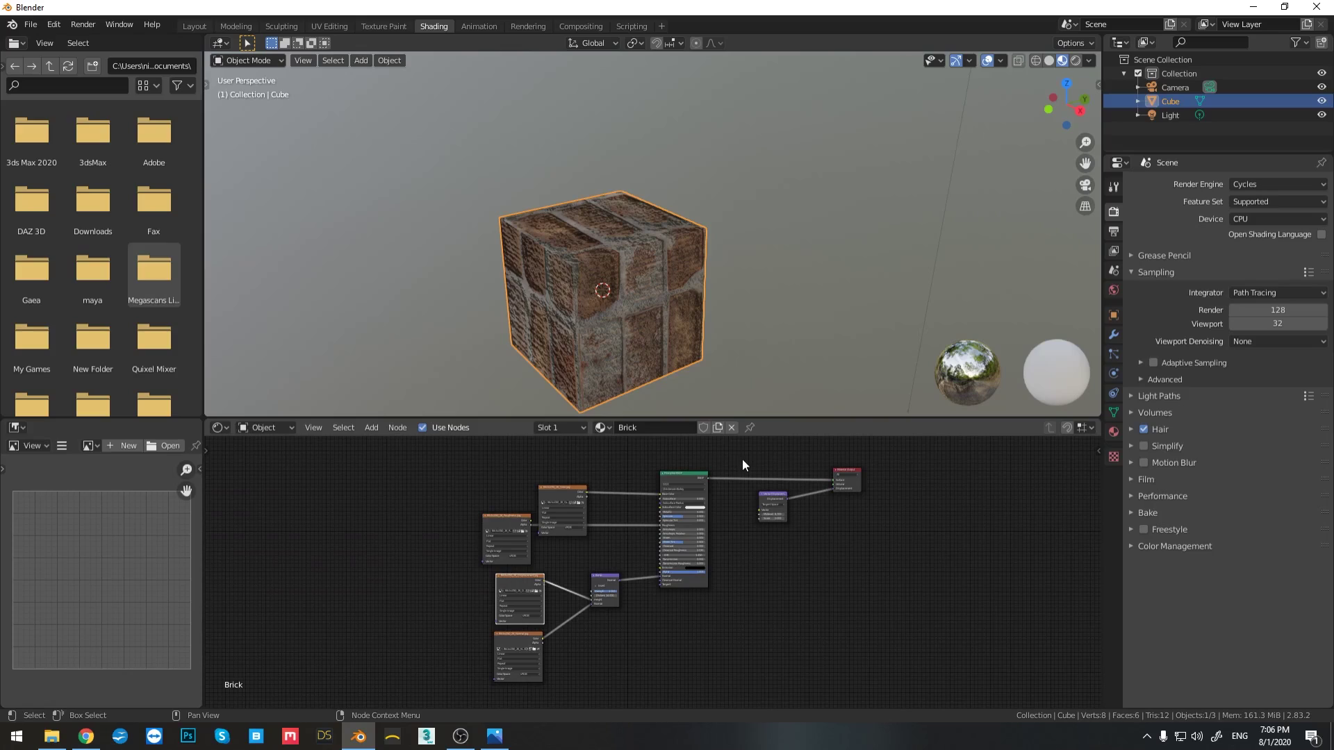